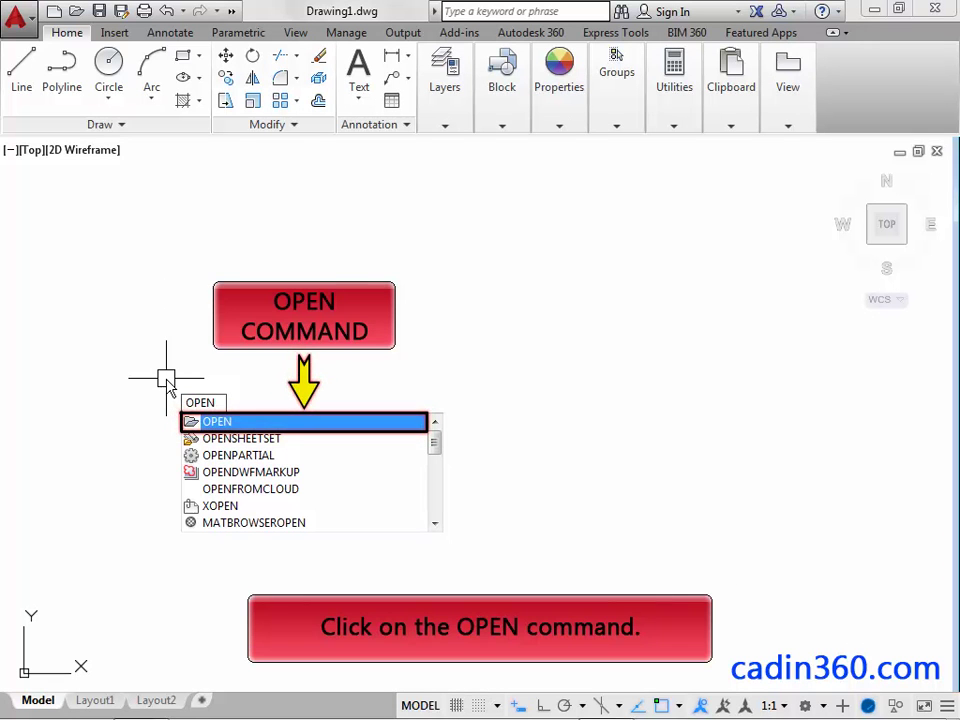
- Open 1.dwg, the dimensioned star reference drawing, with the OPEN command
key("Return")
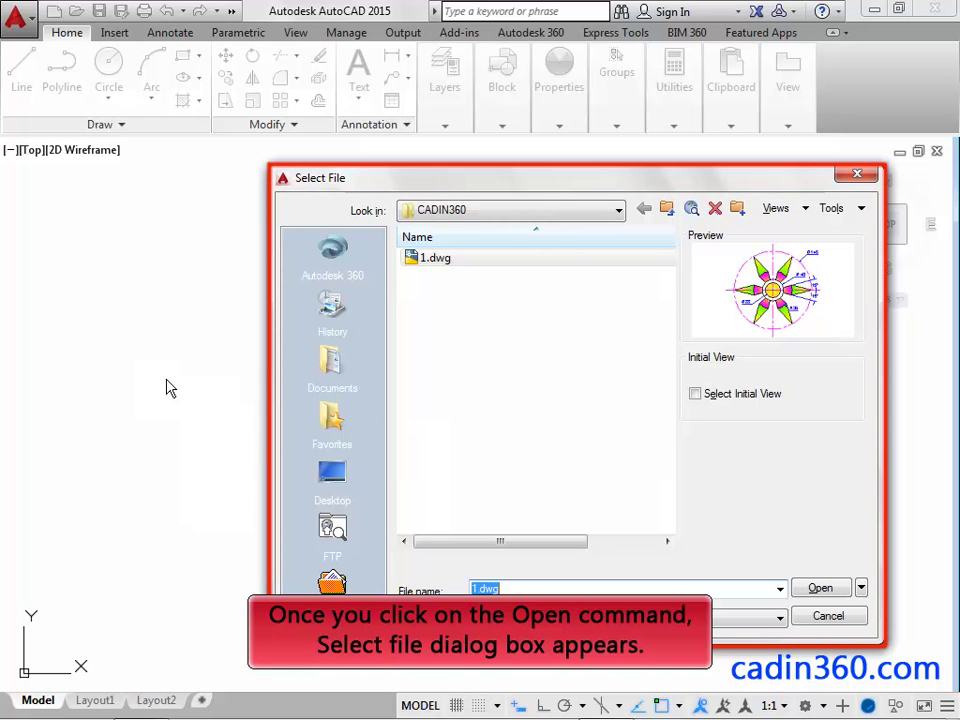
left_click(424, 264)
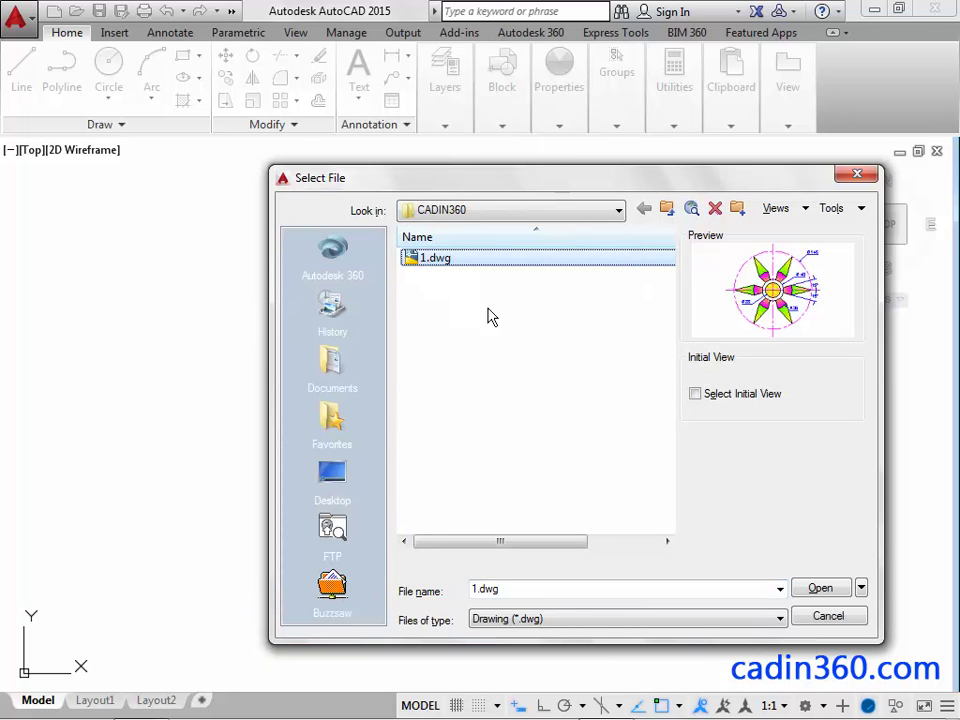
left_click(822, 589)
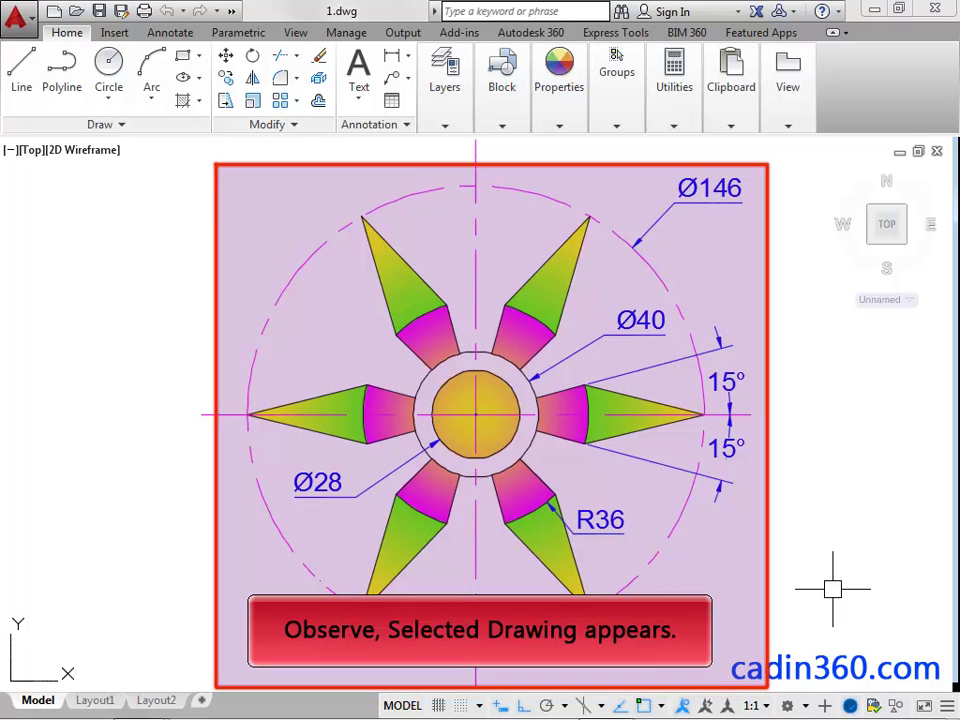
- Apply the Two: Vertical layout from the VIEWPORTS dialog for side-by-side viewports
type("VIEWPORT")
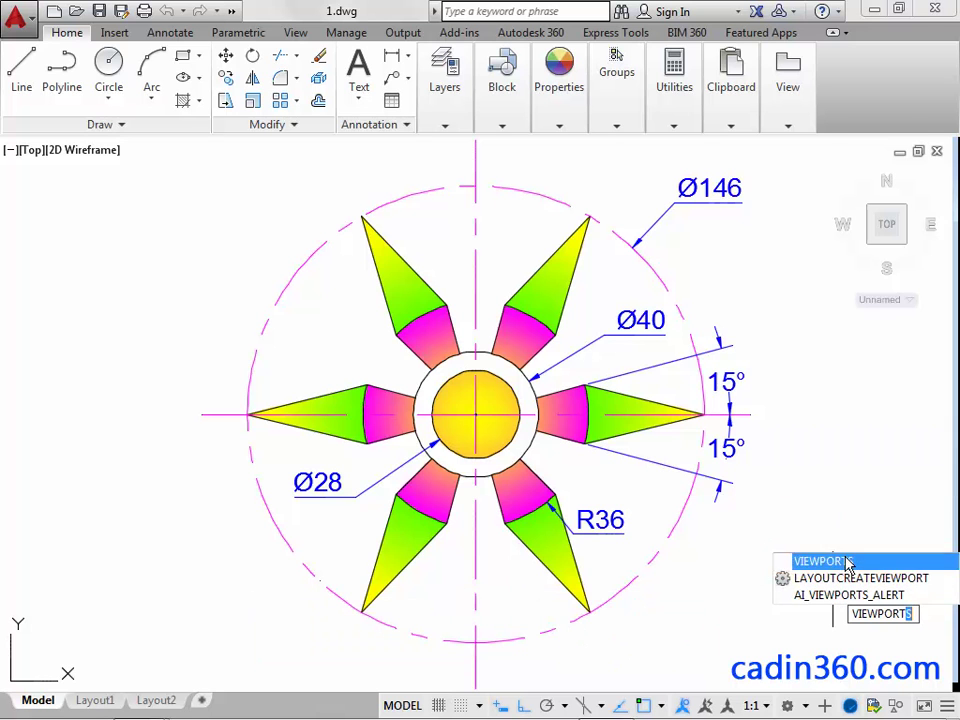
left_click(847, 563)
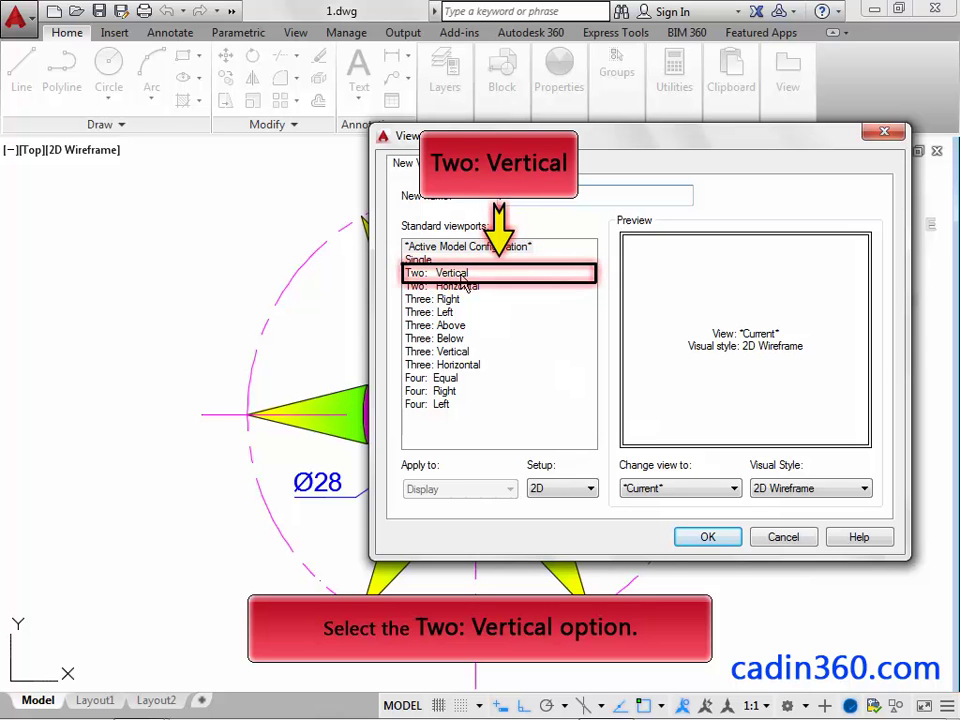
left_click(461, 277)
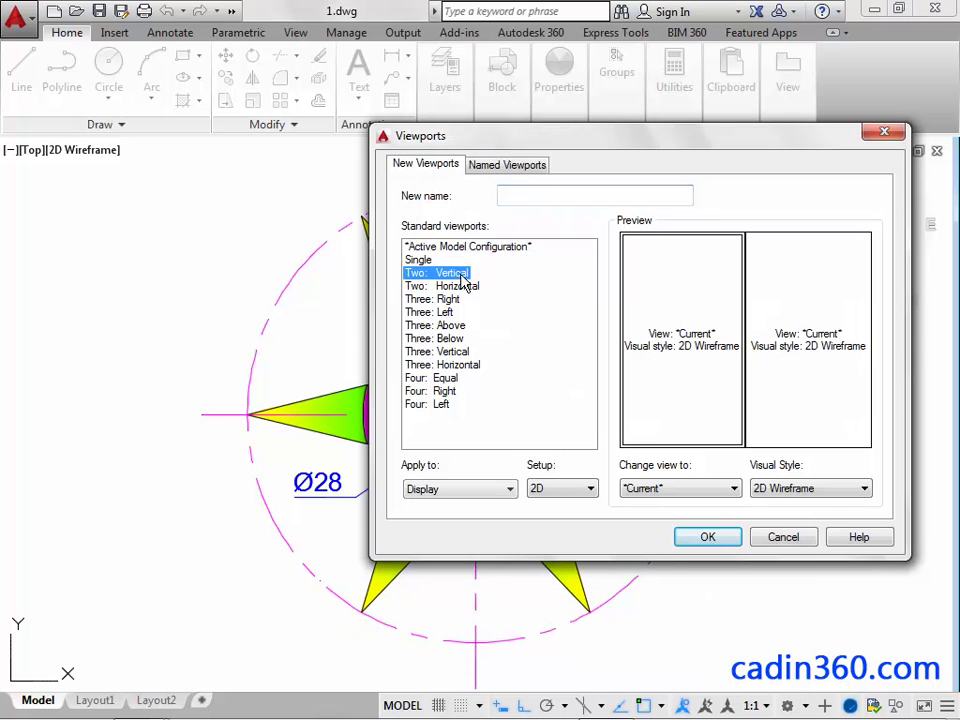
left_click(681, 539)
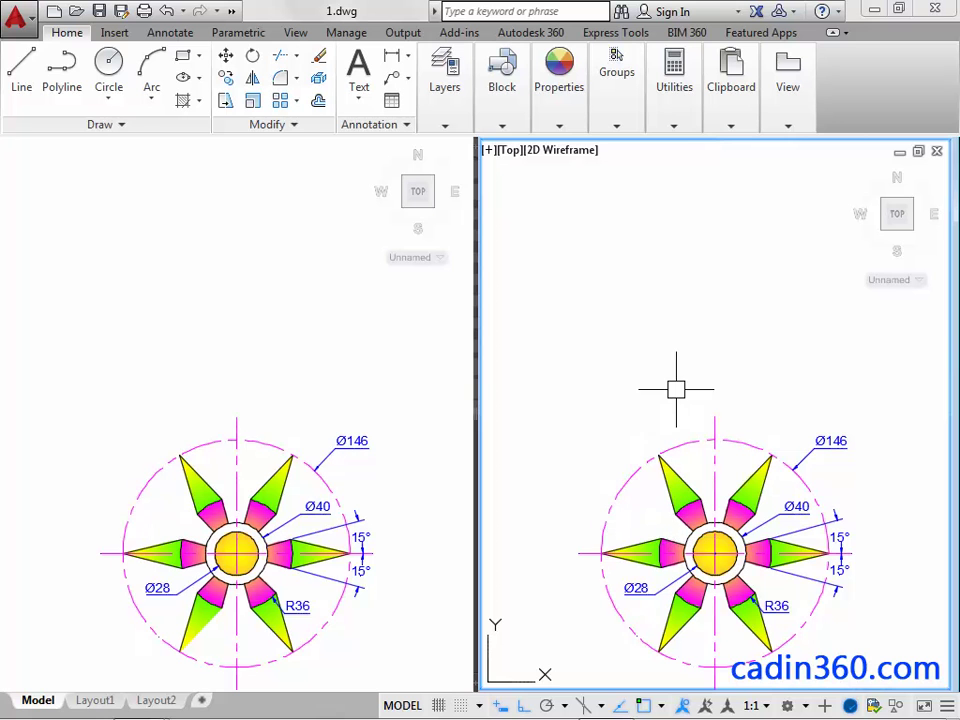
- Zoom both viewports to the full star and hide the ViewCube in the left viewport
middle_click(675, 343)
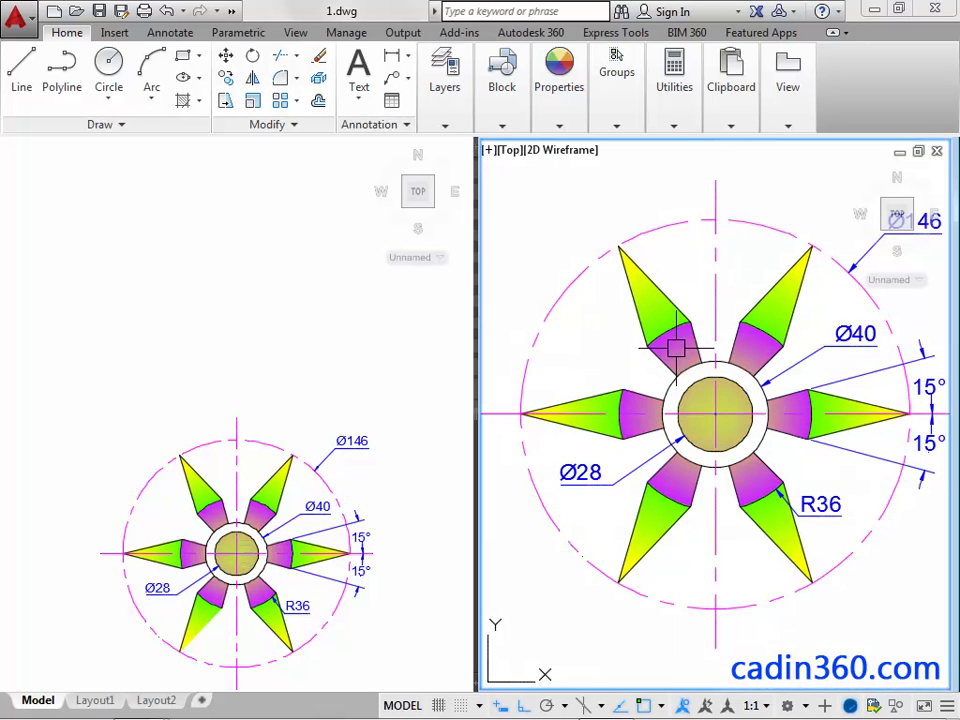
left_click(341, 312)
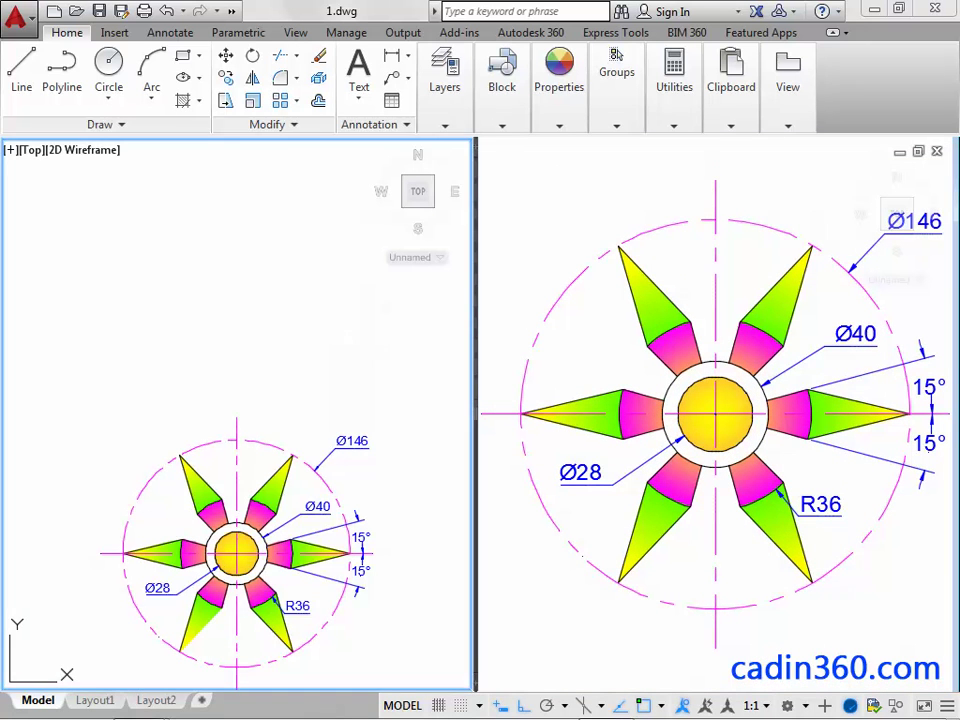
middle_click(340, 309)
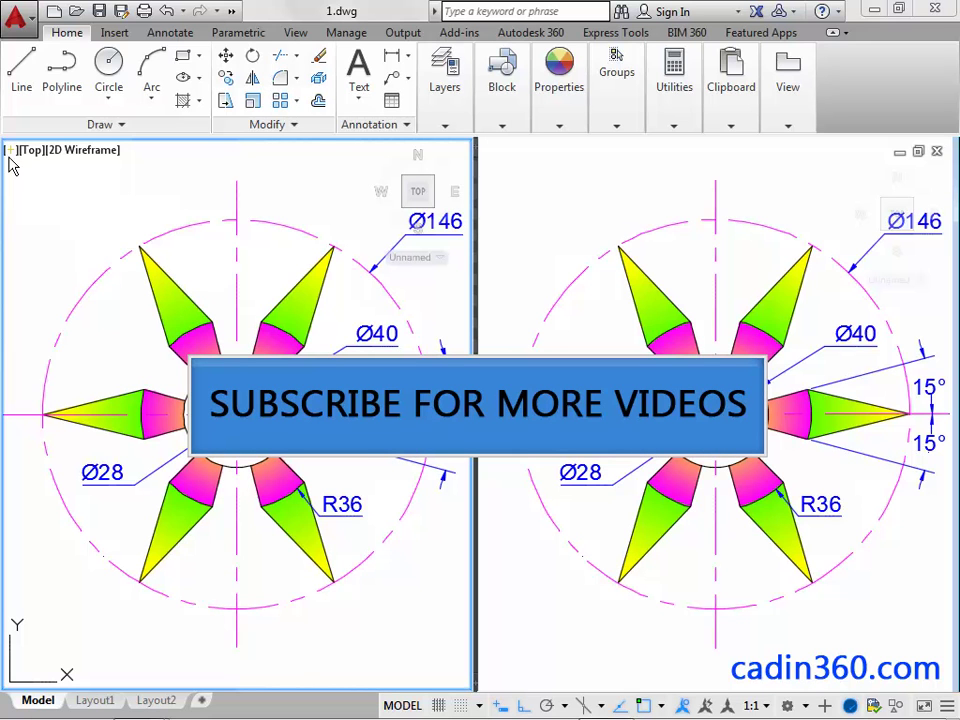
left_click(10, 150)
left_click(23, 217)
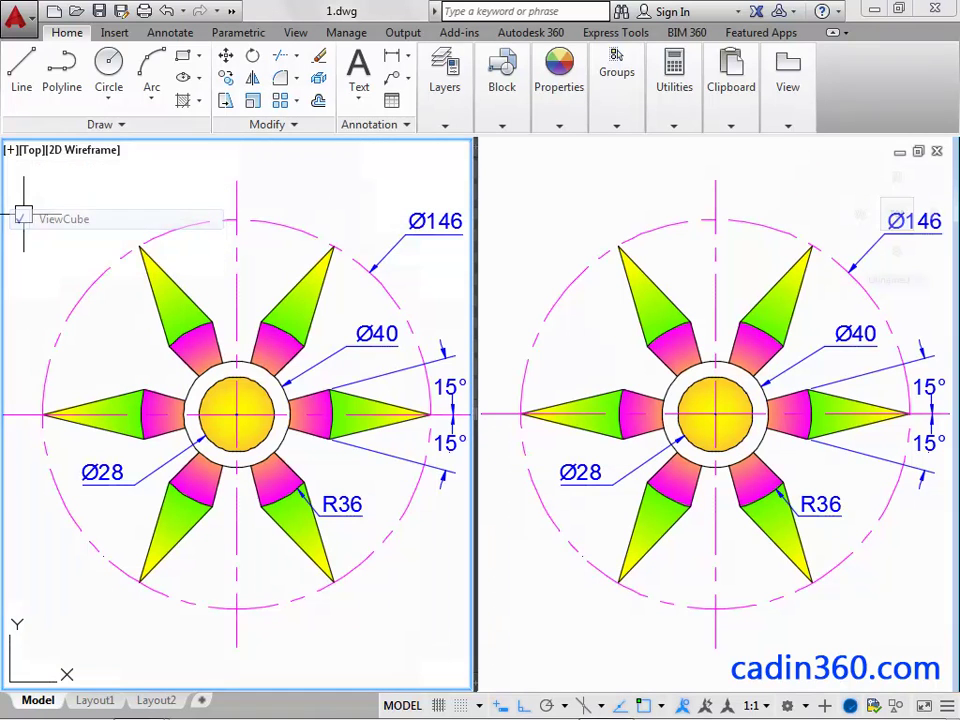
middle_click_drag(17, 214, 1, 214)
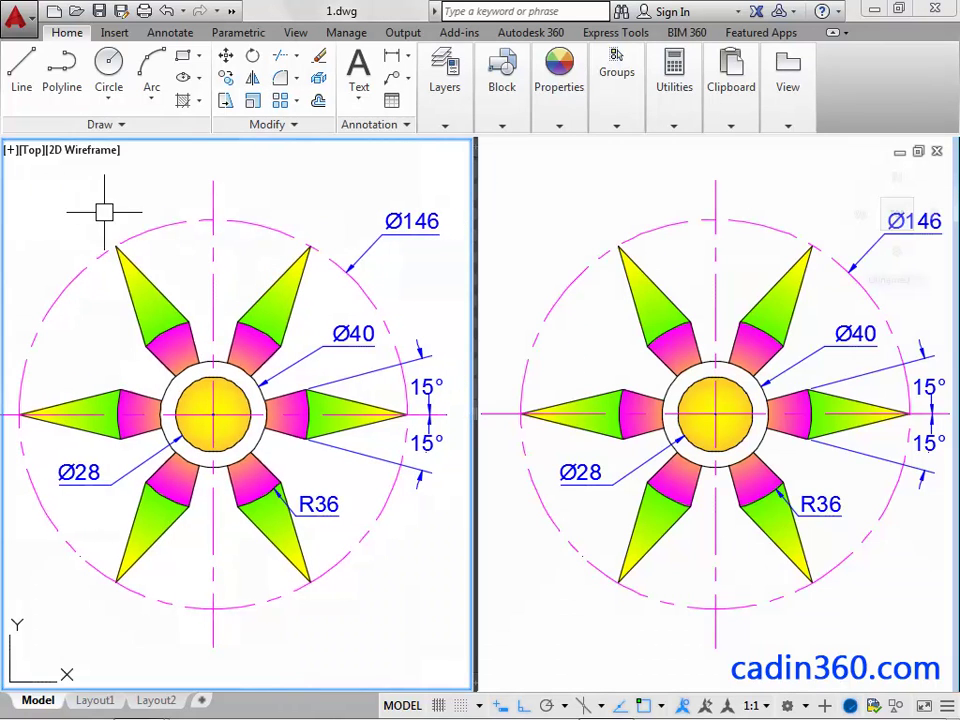
- Pan the right viewport off the star to leave empty drawing space
left_click(558, 201)
middle_click_drag(558, 198, 771, 517)
middle_click_drag(558, 290, 756, 606)
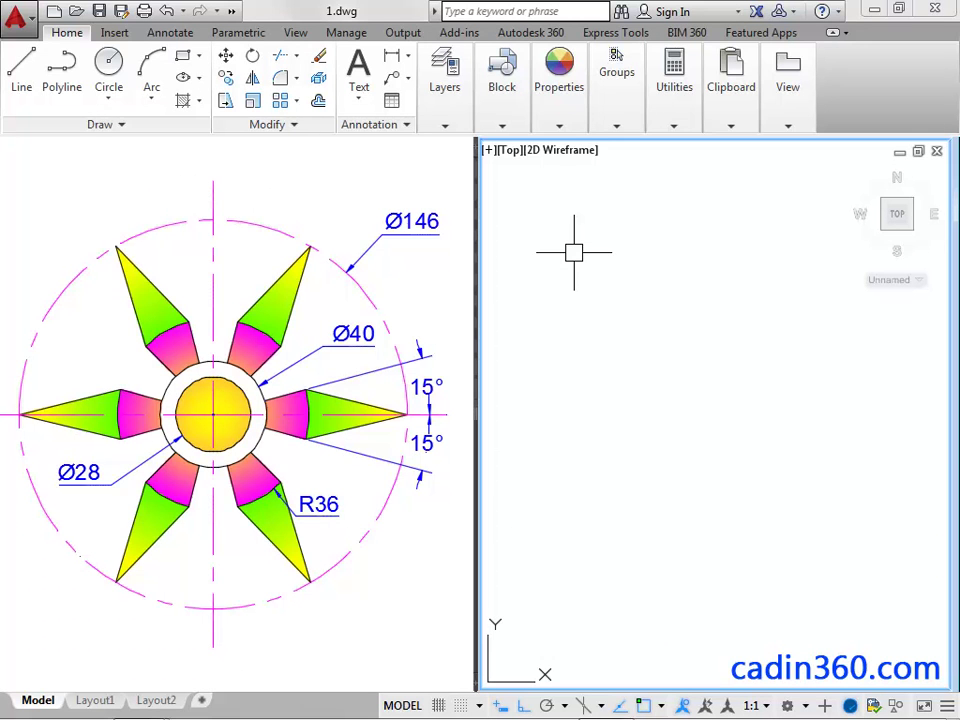
type("c")
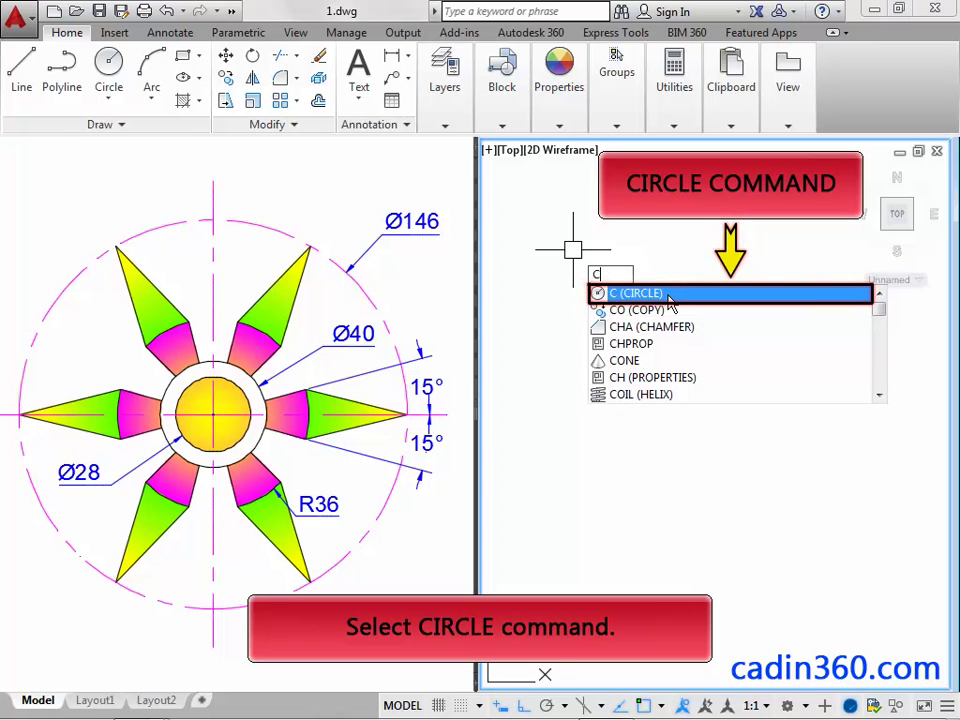
- Draw a circle of diameter 28 in the right viewport
left_click(668, 295)
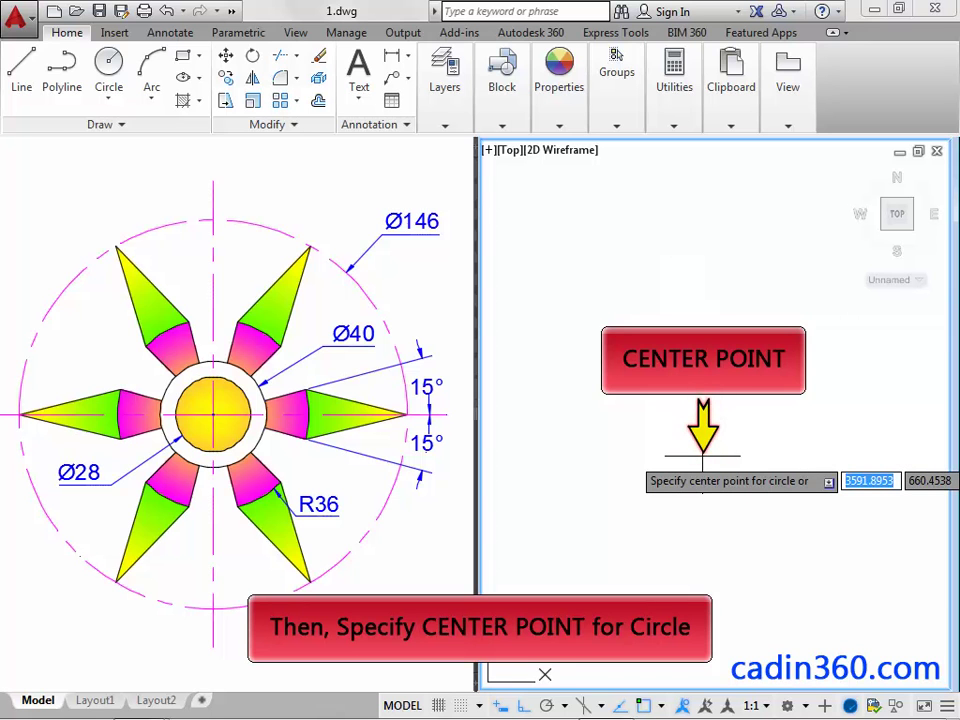
left_click(703, 455)
type("D")
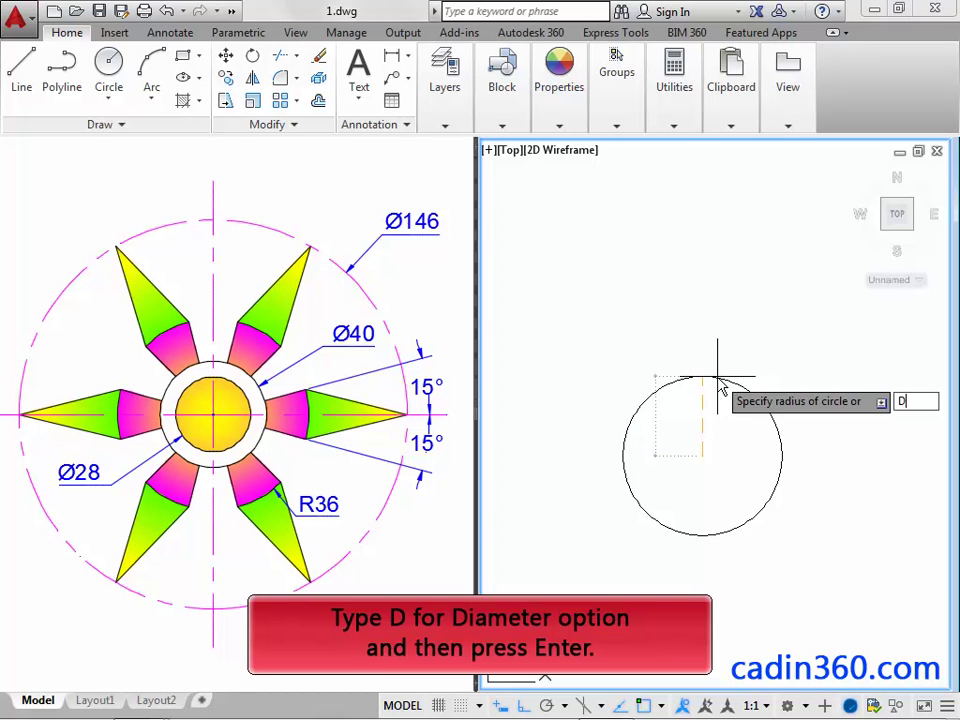
key("Return")
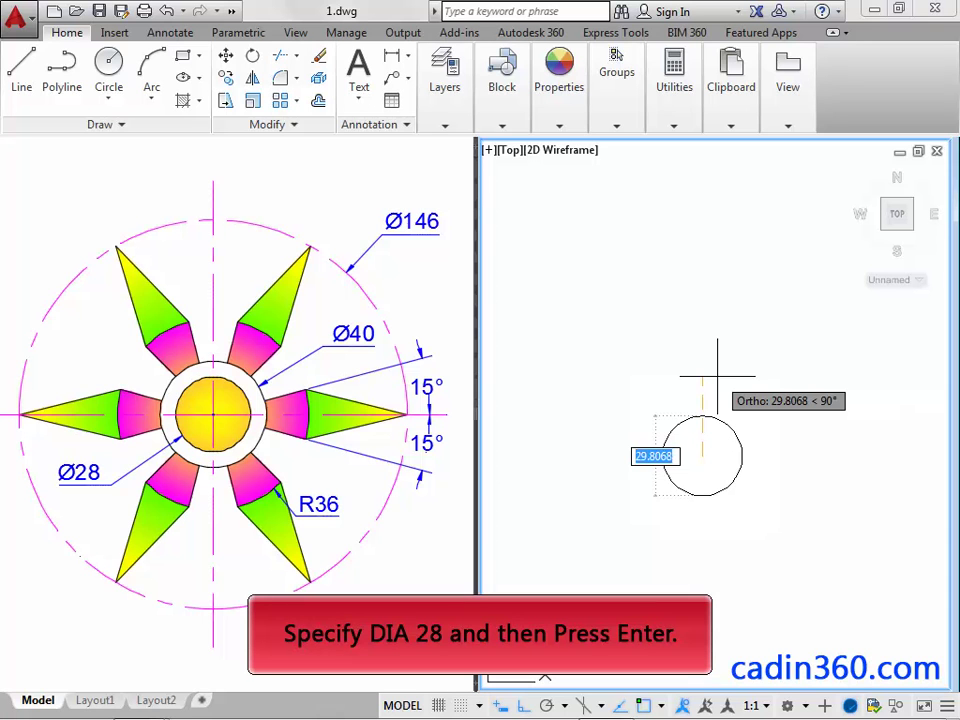
type("28")
key("Return")
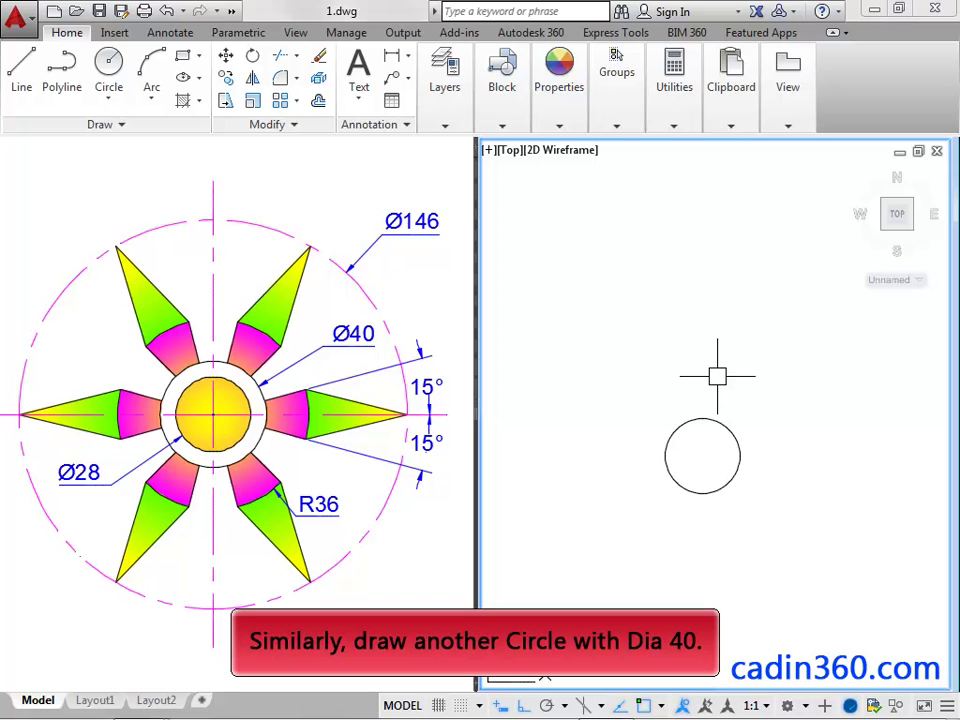
- Add a concentric circle of diameter 40 on the same center
type("c")
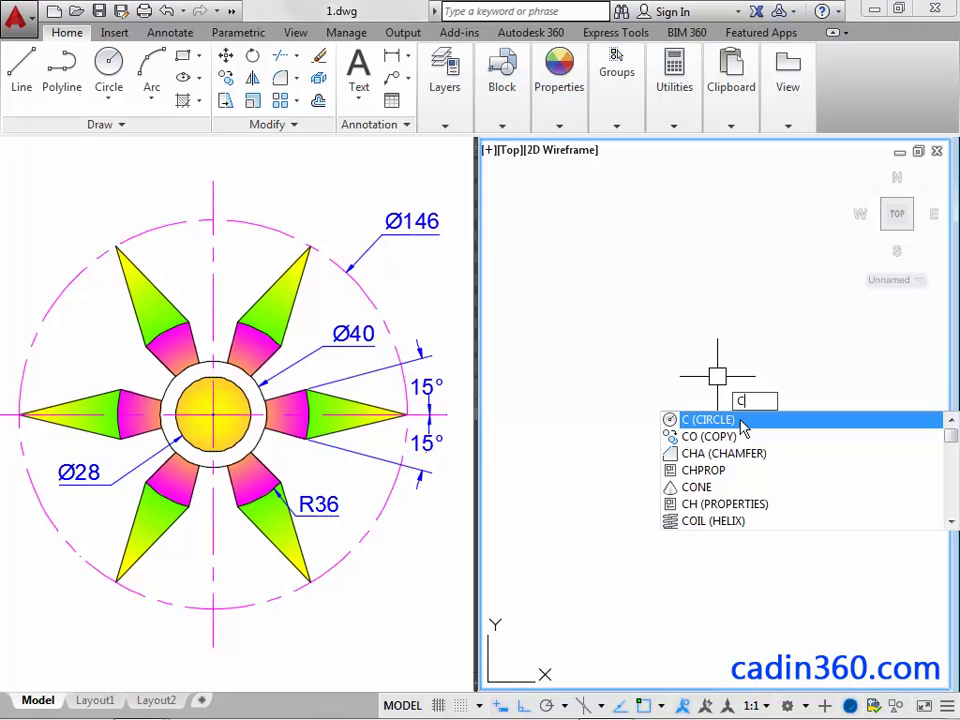
key("Return")
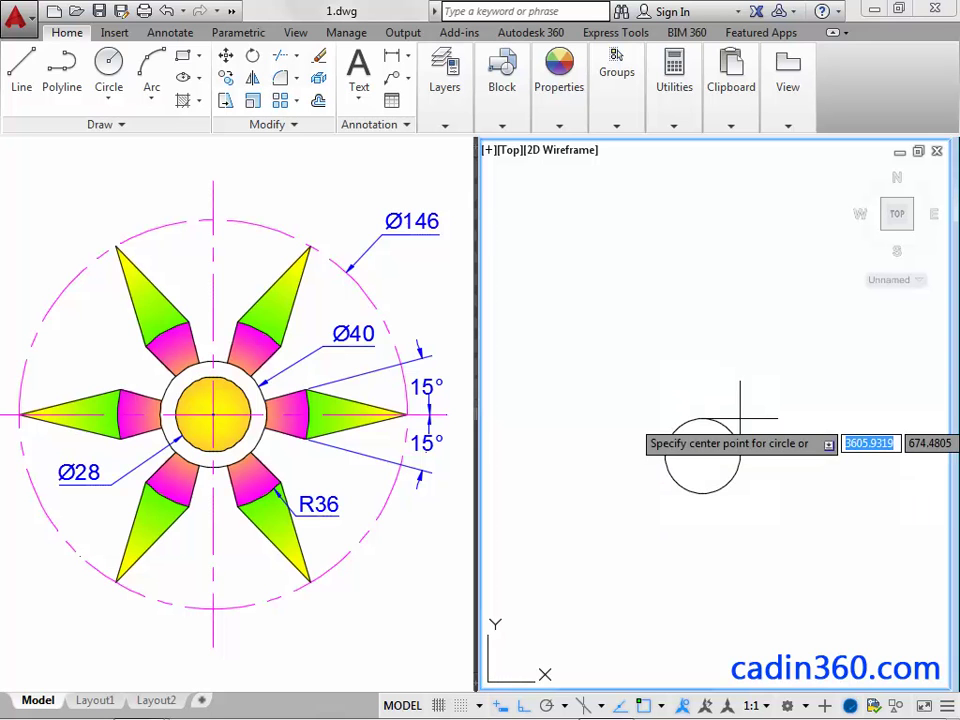
left_click(702, 456)
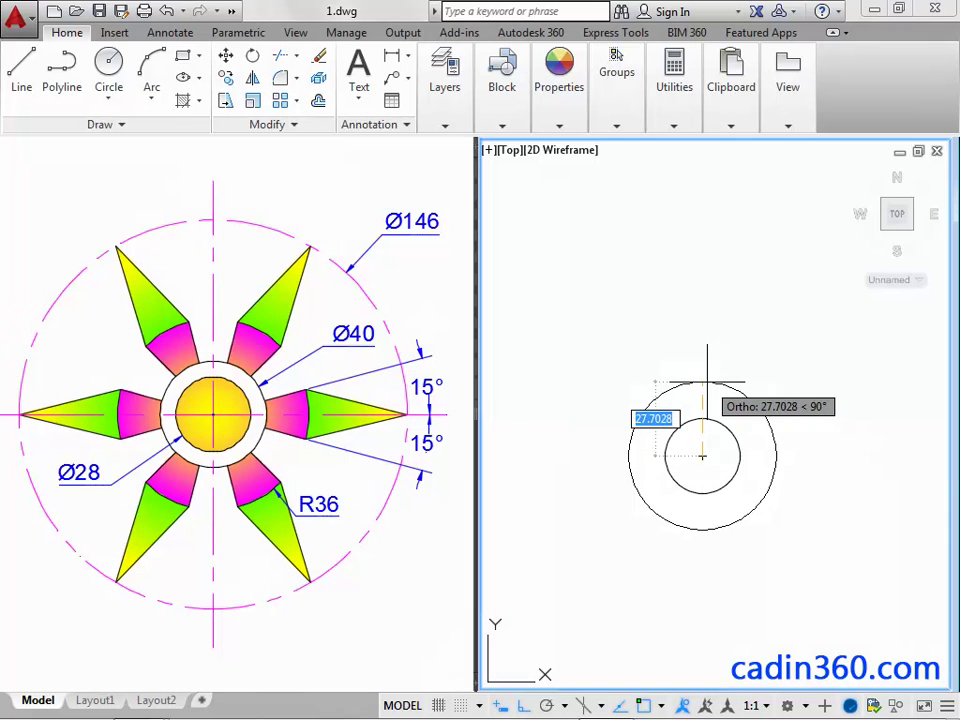
type("D")
key("Return")
type("40")
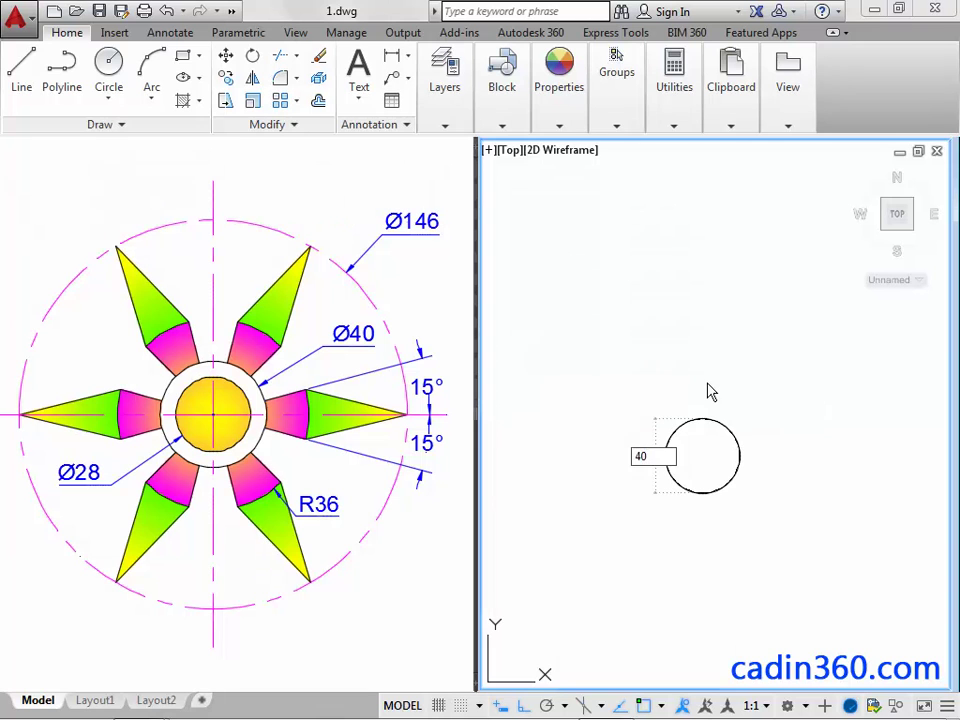
key("Return")
mouse_move(707, 381)
middle_mouse_down()
mouse_move(707, 331)
mouse_move(718, 336)
middle_mouse_up()
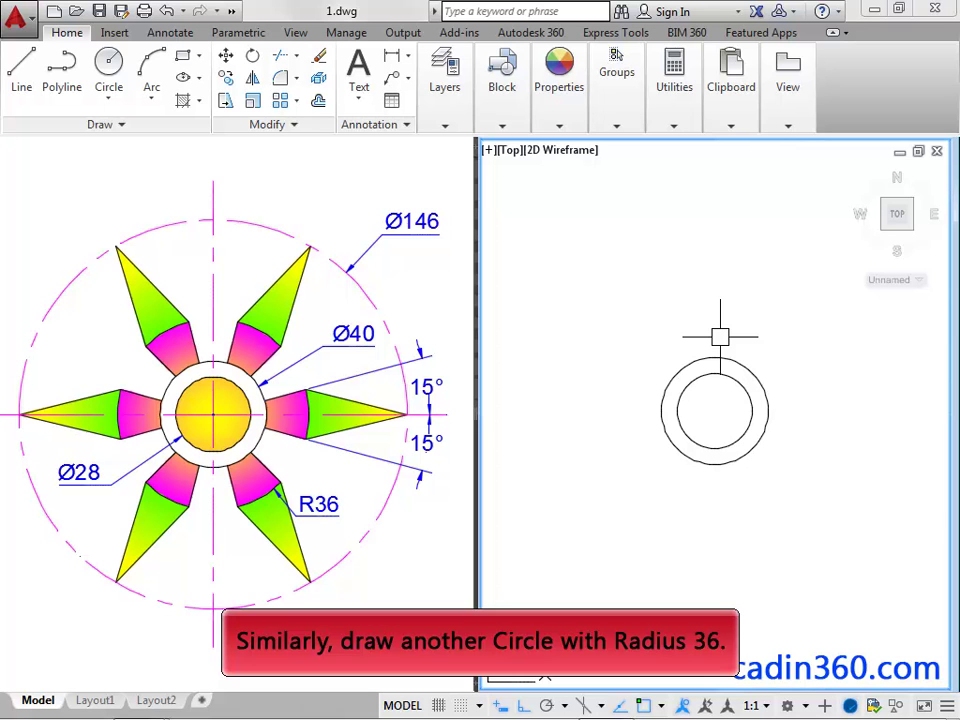
- Draw a concentric circle of radius 36 around the first two circles
type("C")
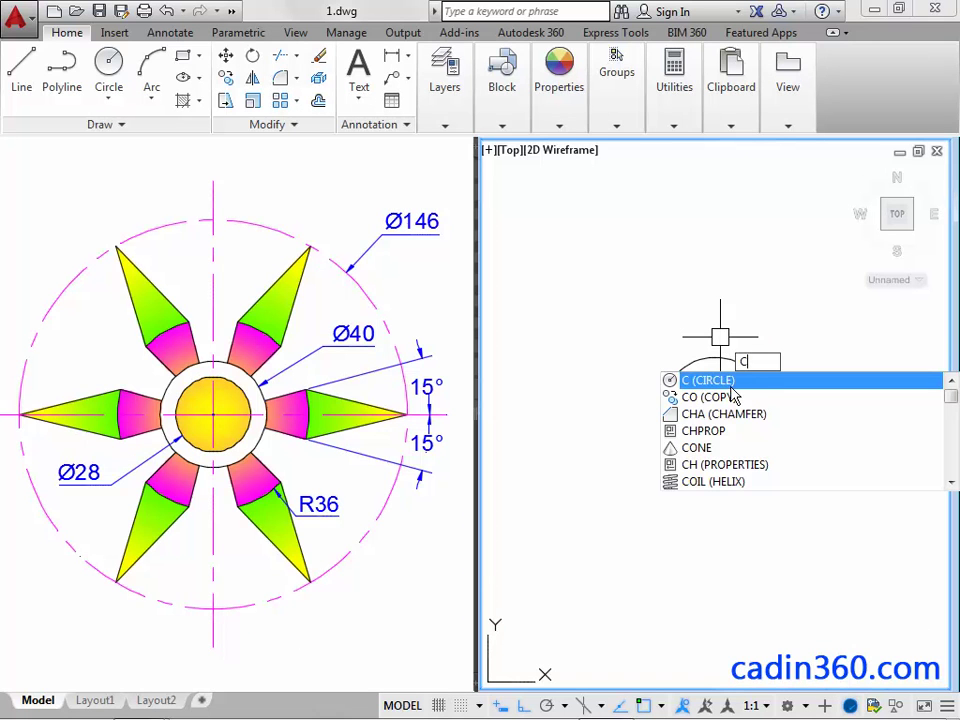
key("Return")
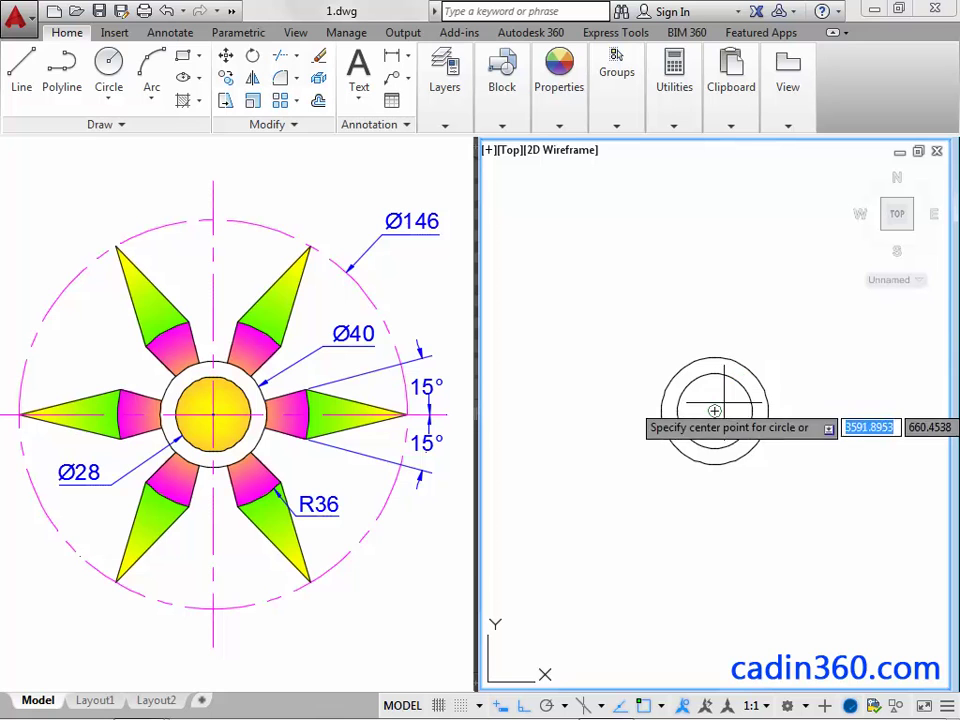
left_click(714, 410)
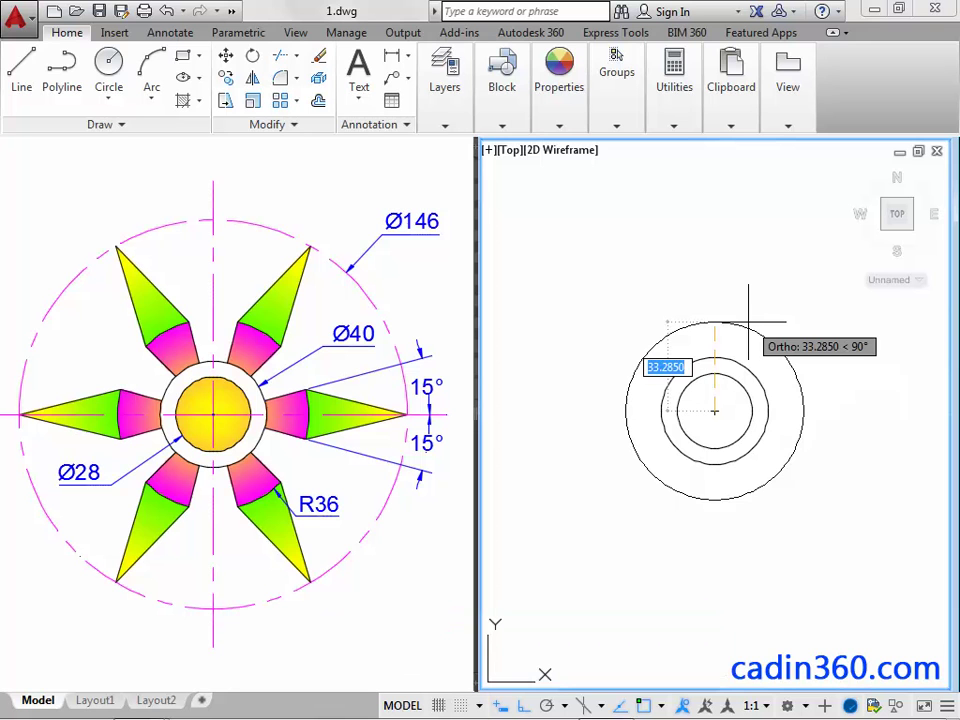
type("36")
key("Return")
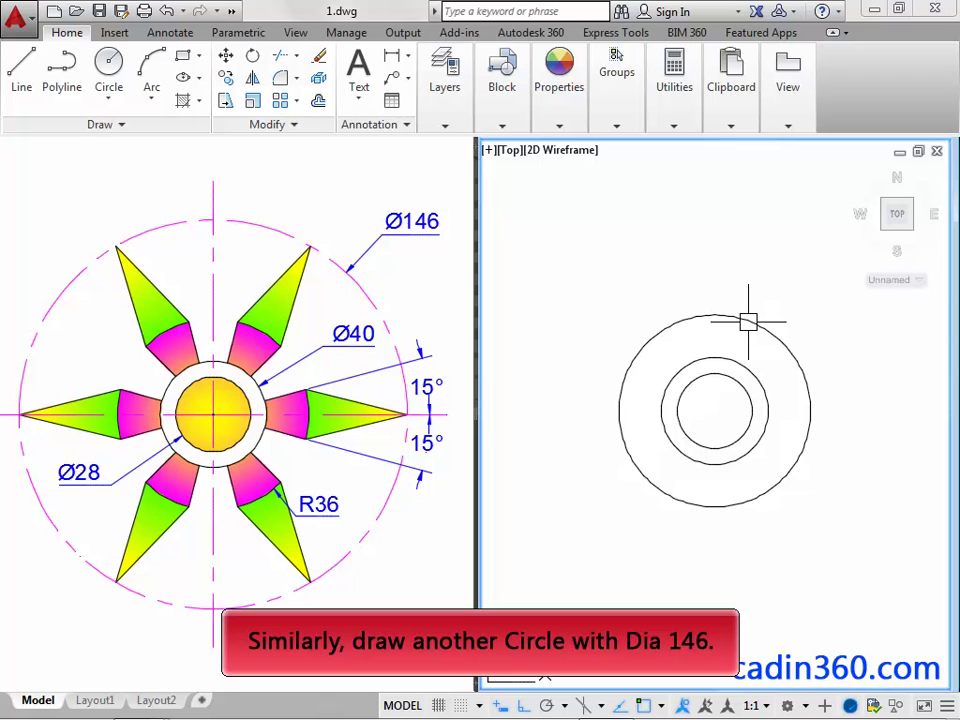
- Add the outer concentric circle of diameter 146
type("C")
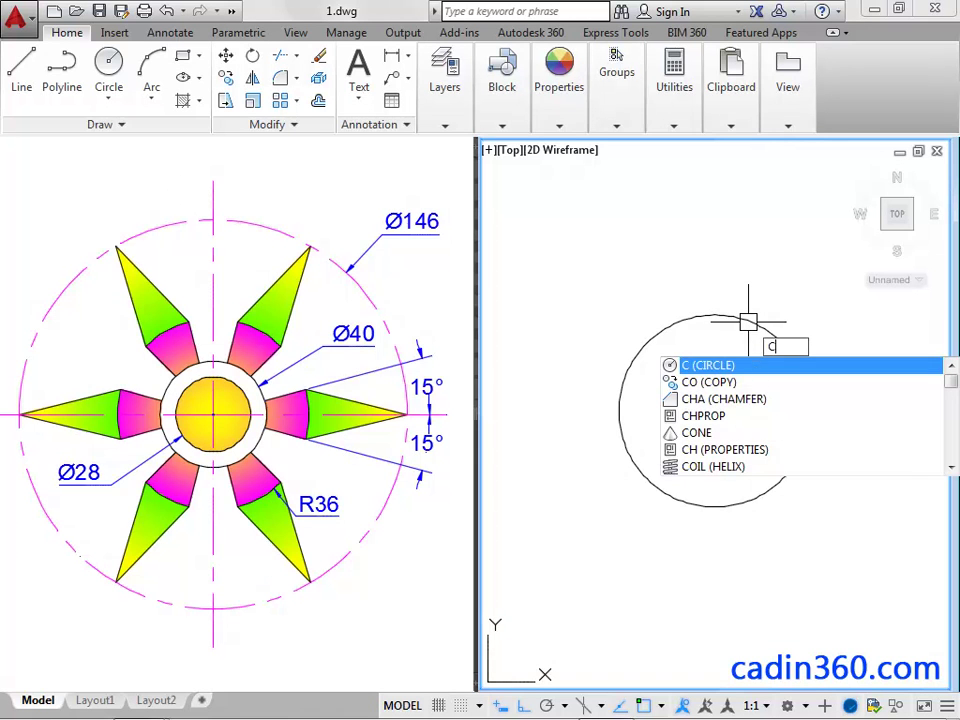
key("Return")
left_click(714, 410)
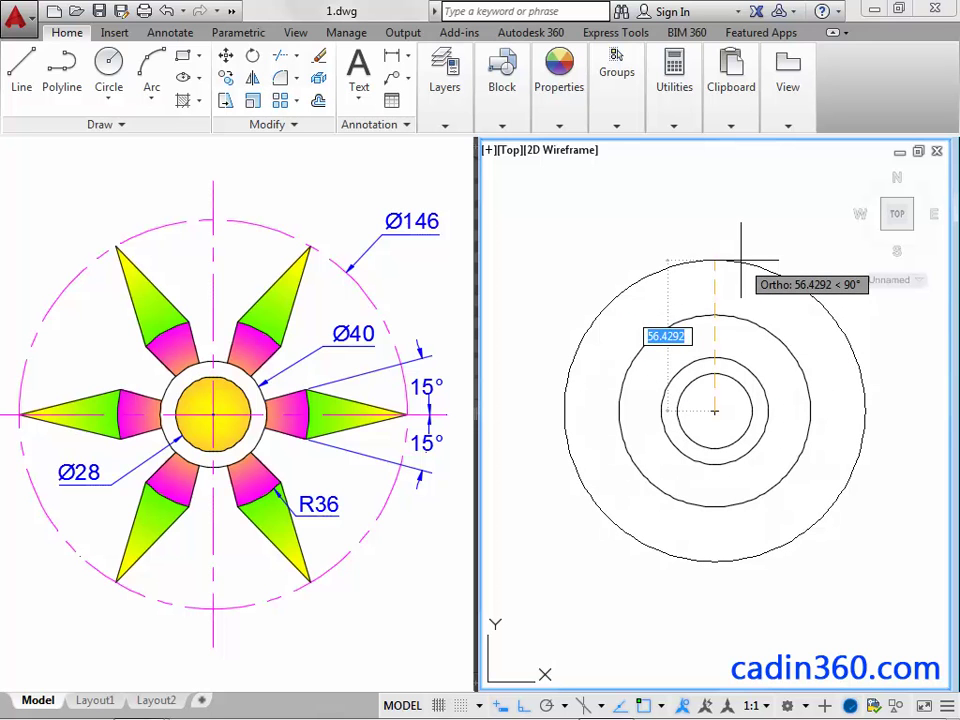
type("d")
key("Return")
type("146")
key("Return")
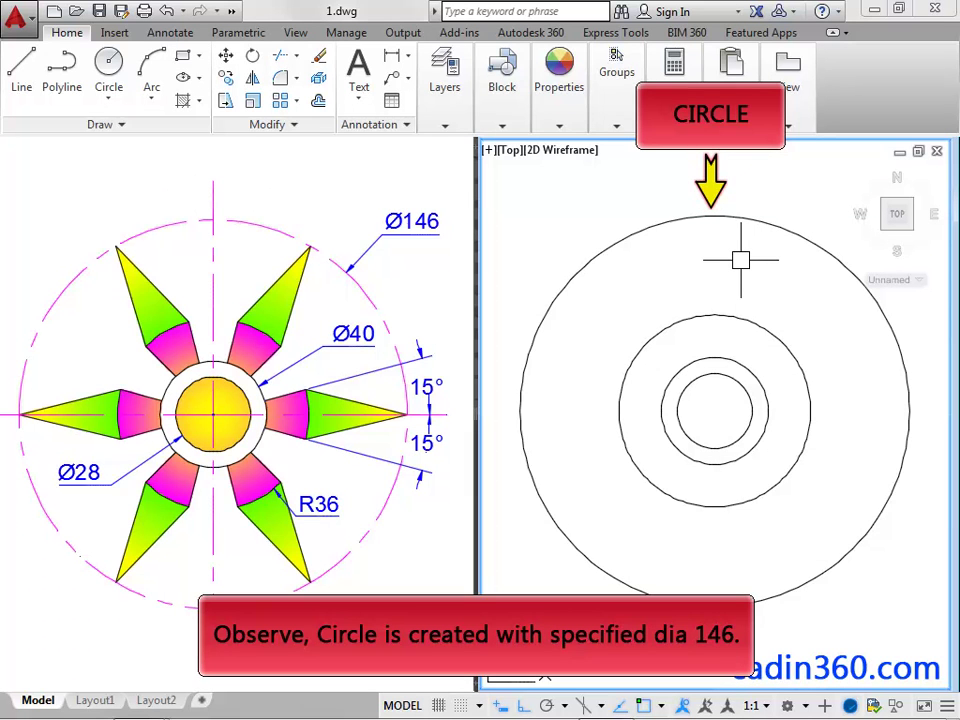
type("XL")
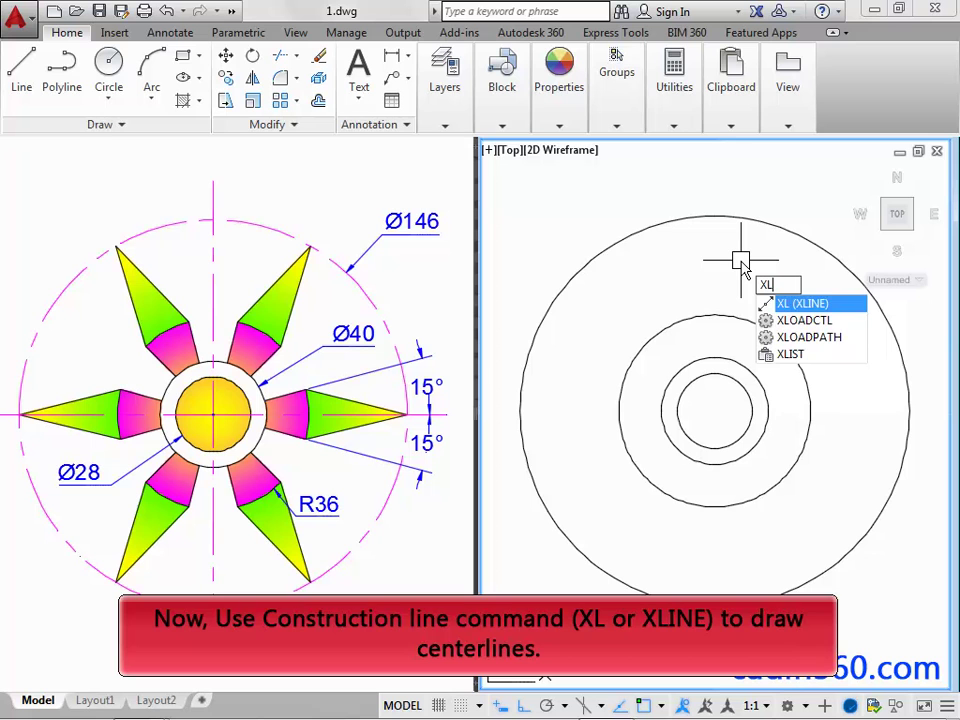
- Place horizontal and vertical construction lines through the circles' shared center
key("Return")
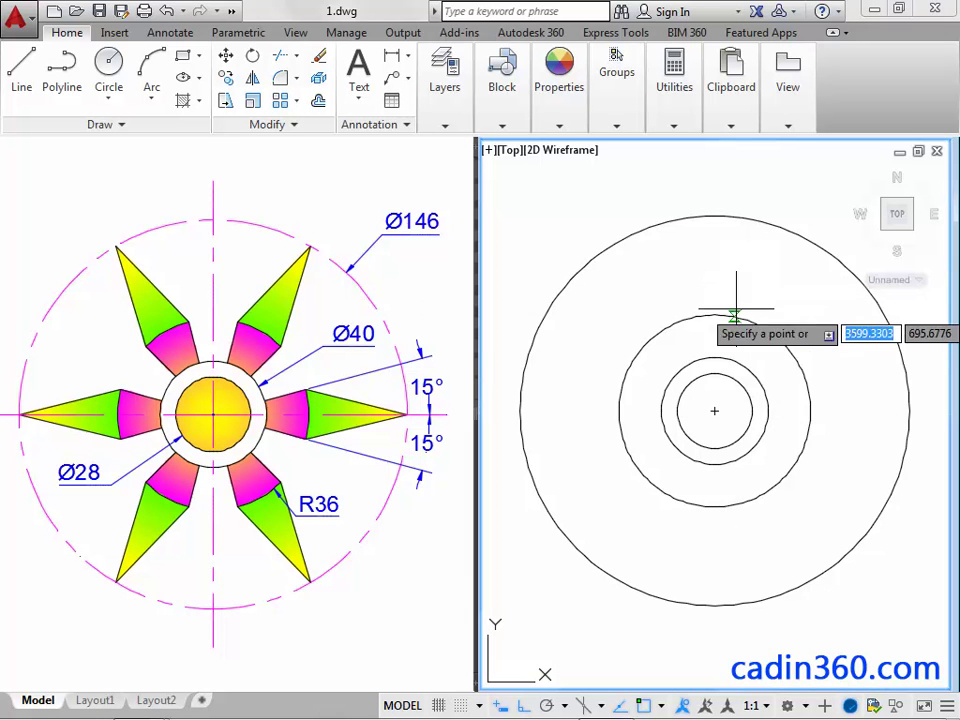
left_click(715, 410)
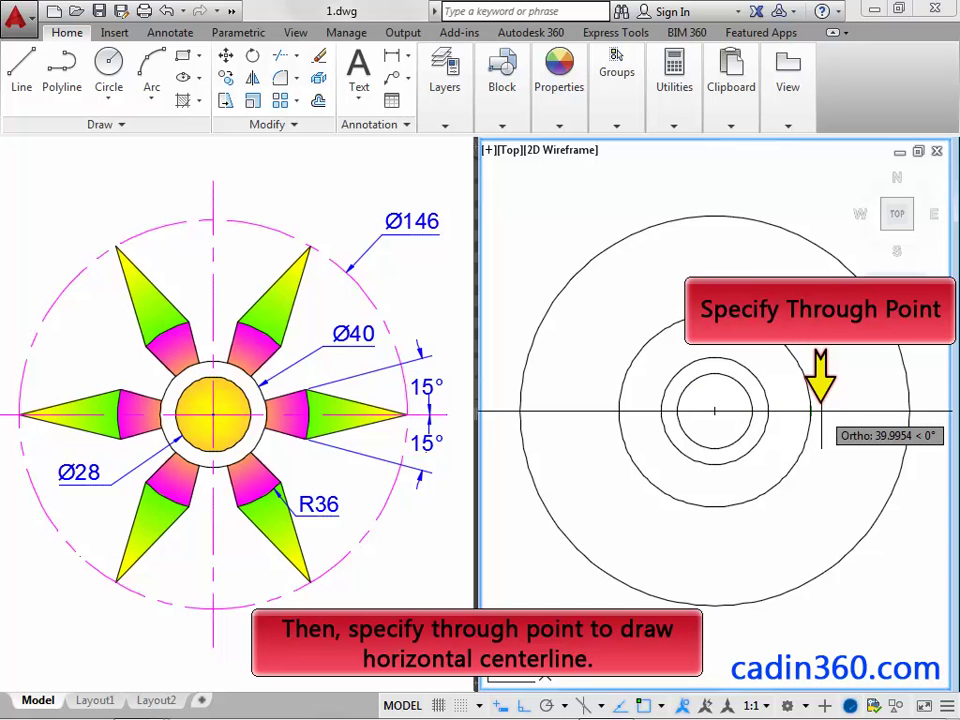
left_click(821, 411)
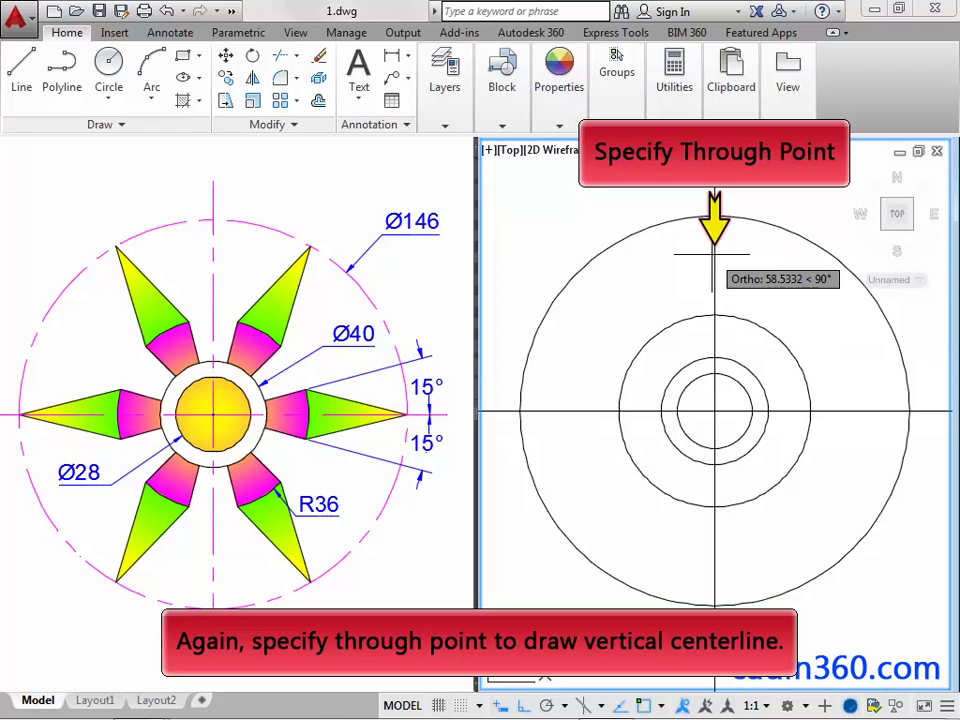
left_click(713, 253)
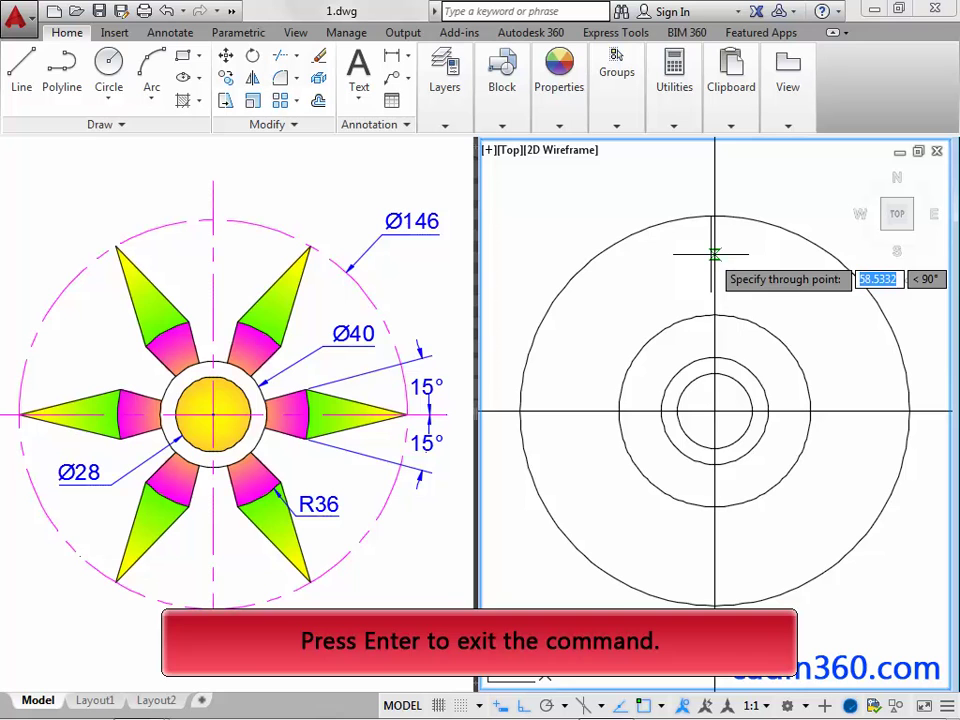
key("Return")
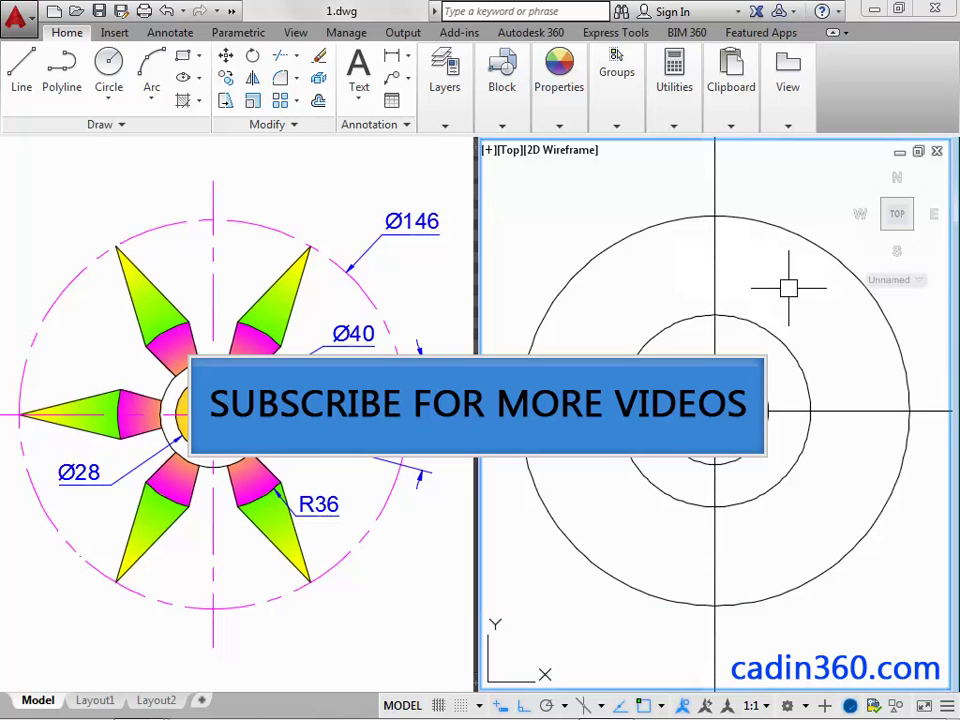
- Rotate a copy of the horizontal centerline 15° about the circles' center
type("RO")
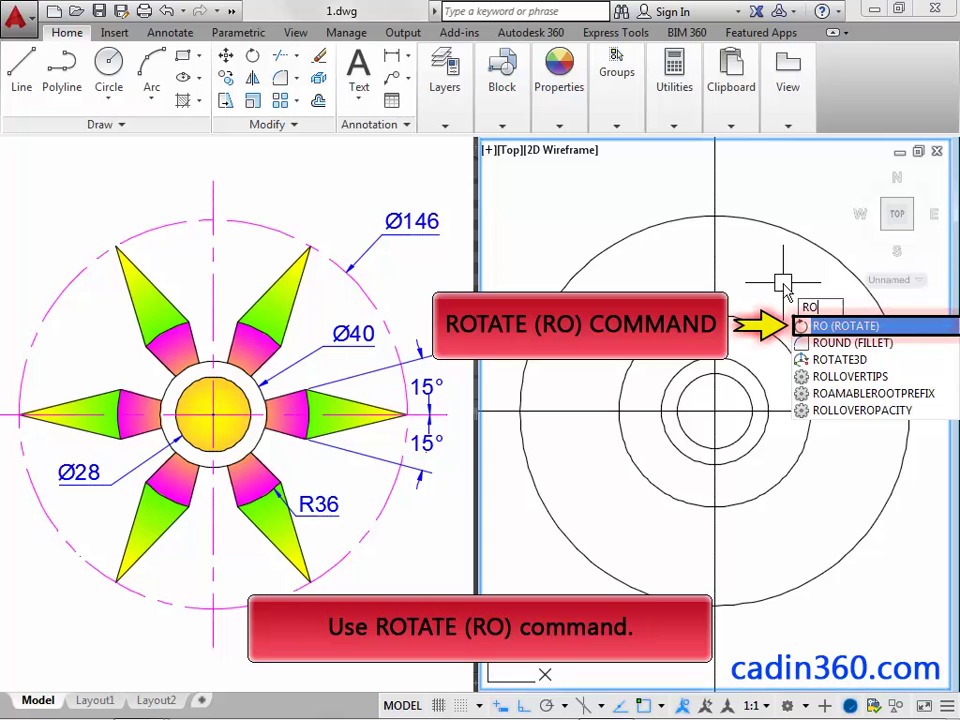
left_click(838, 330)
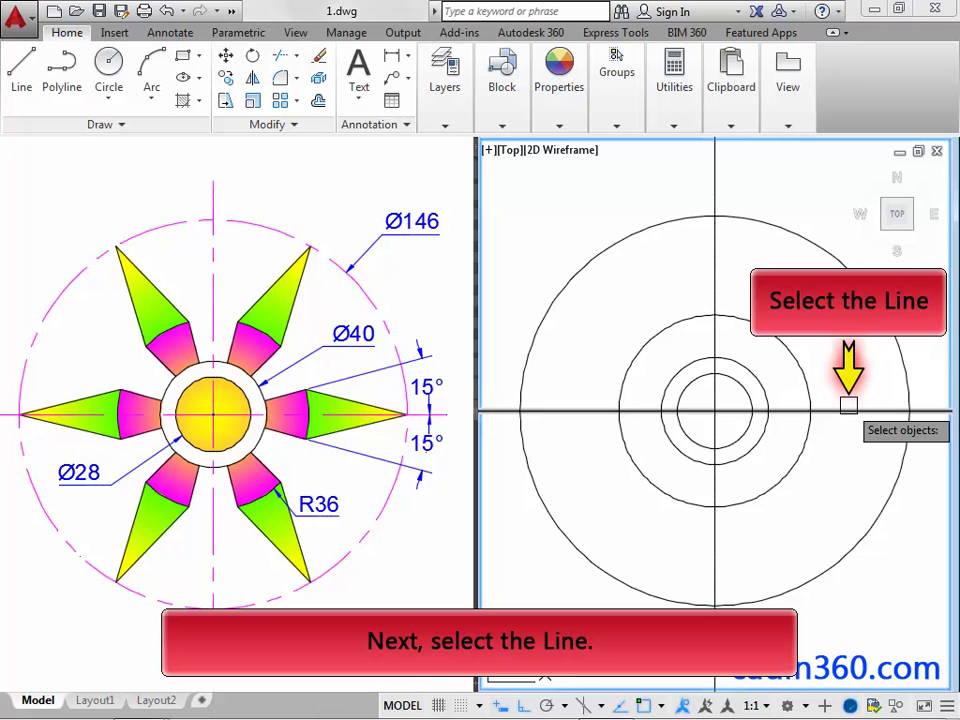
left_click(848, 404)
key("Return")
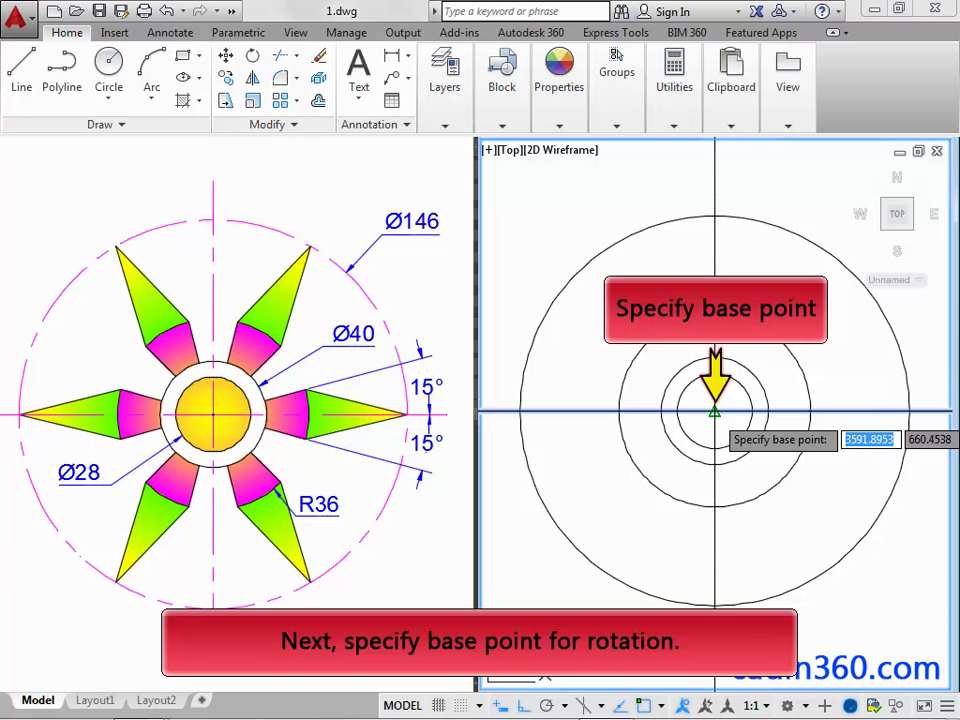
left_click(714, 411)
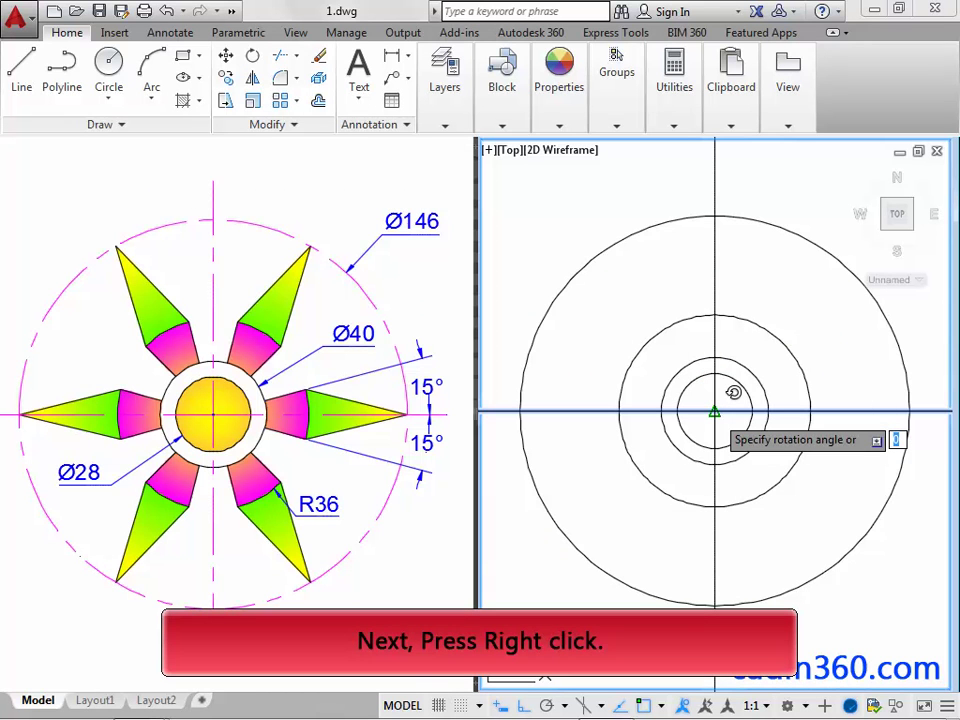
right_click(714, 411)
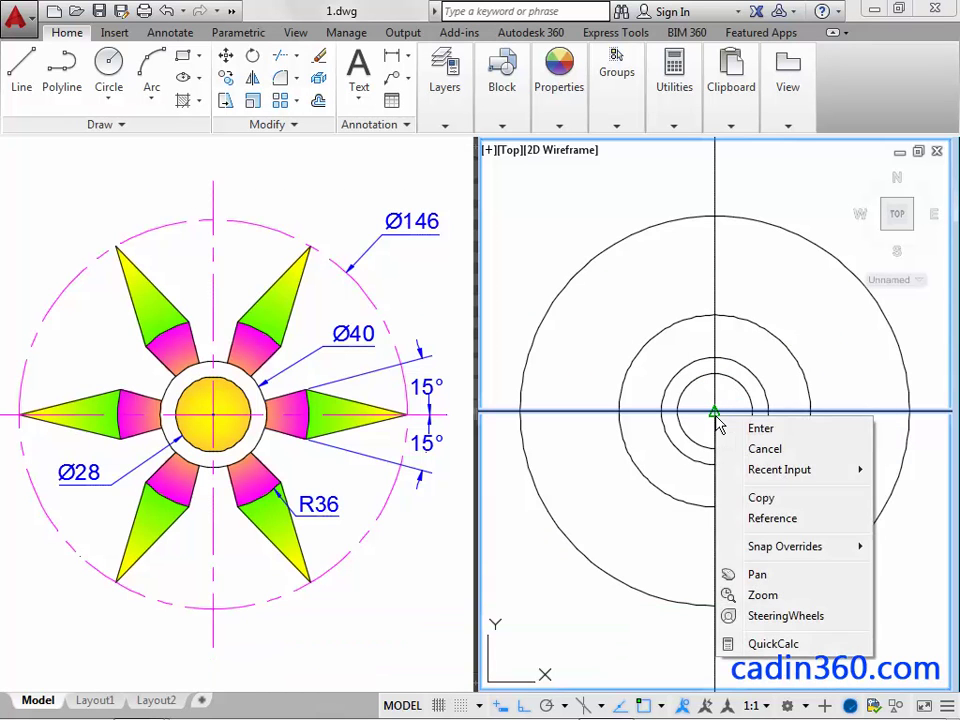
left_click(770, 498)
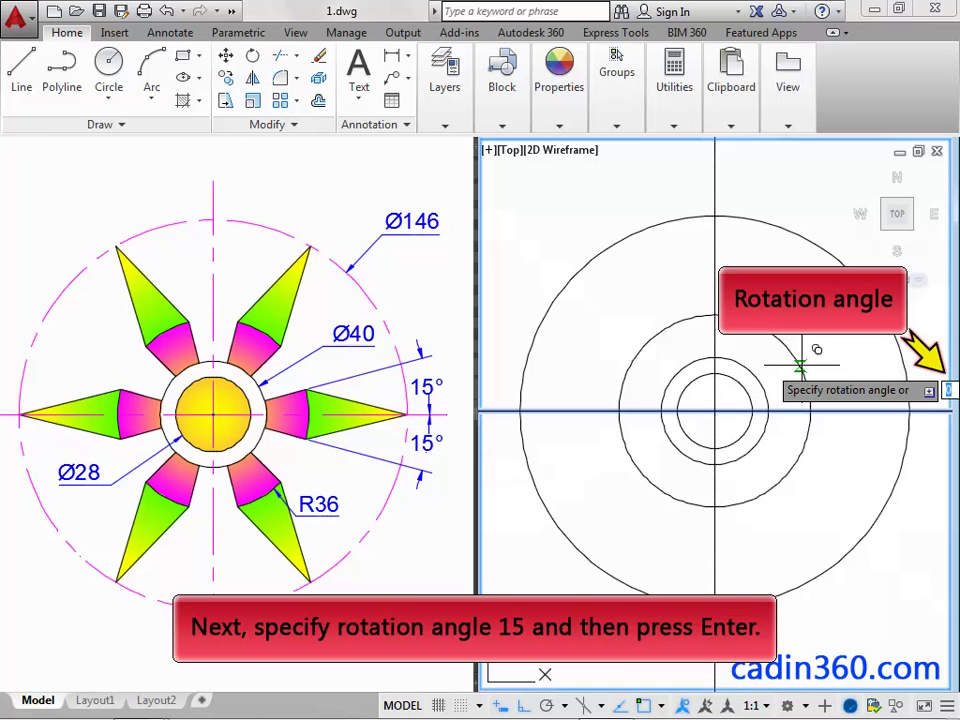
type("15")
key("Return")
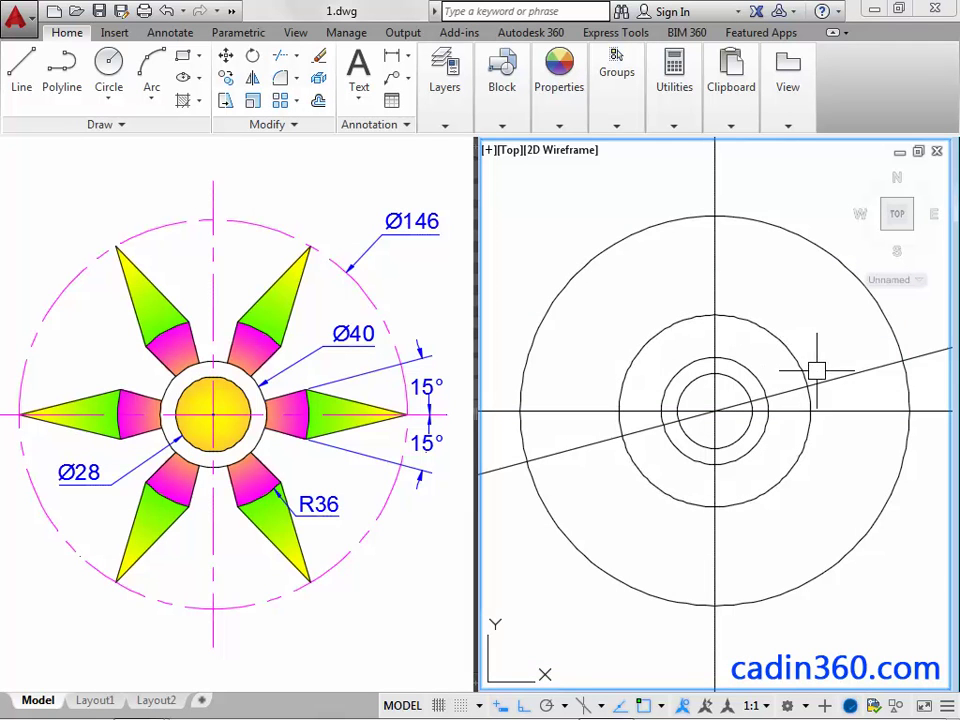
left_click(827, 381)
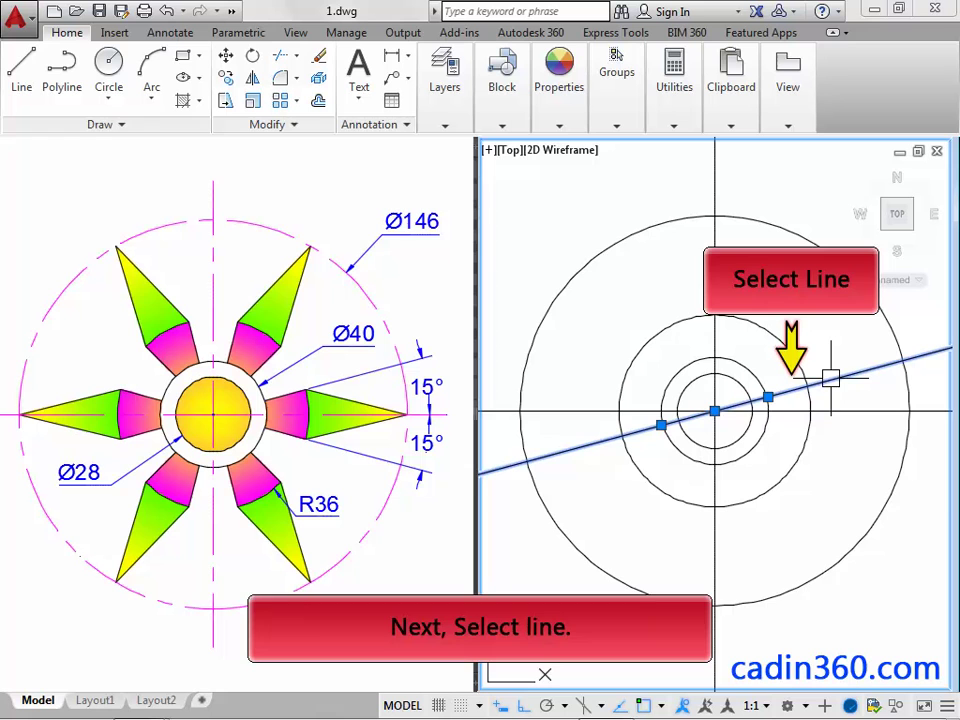
- Mirror the 15° line about the horizontal centerline, keeping the original, giving a −15° line
type("MI")
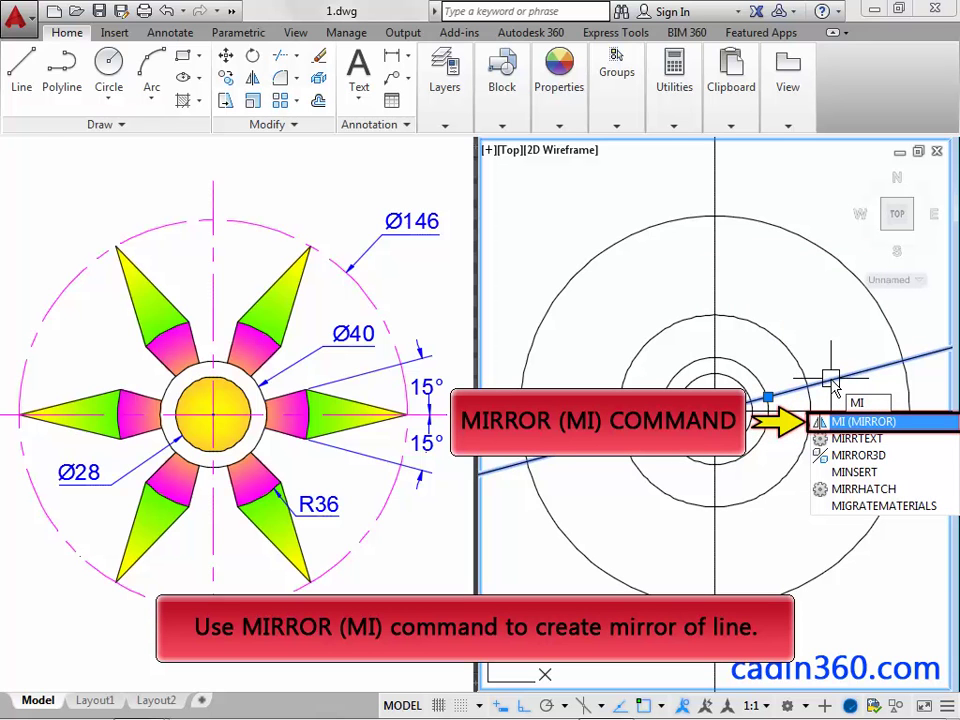
key("Return")
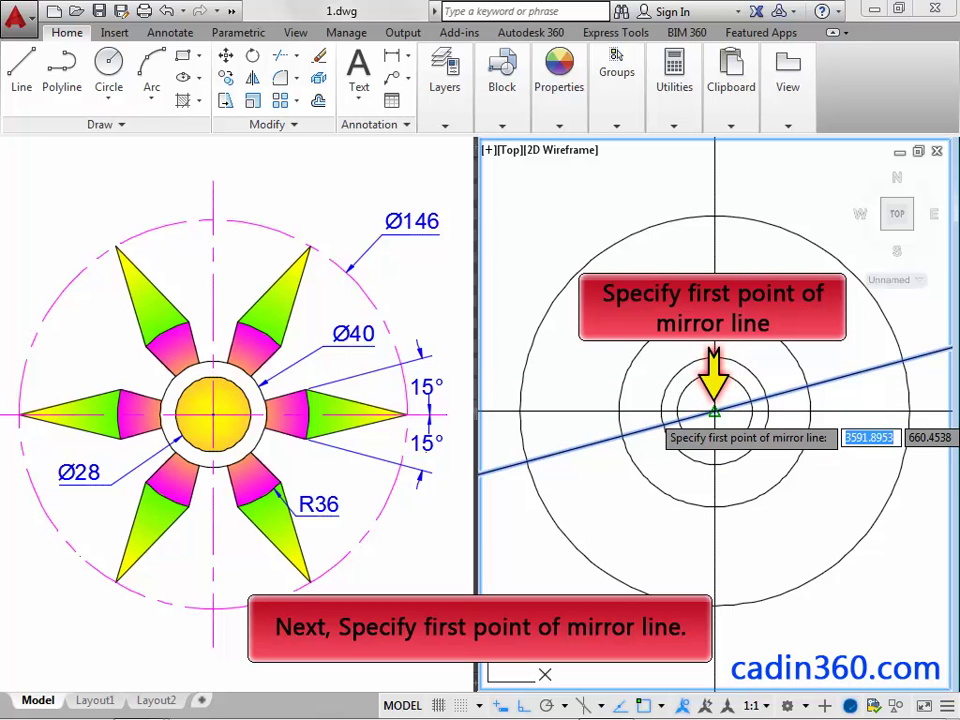
left_click(714, 411)
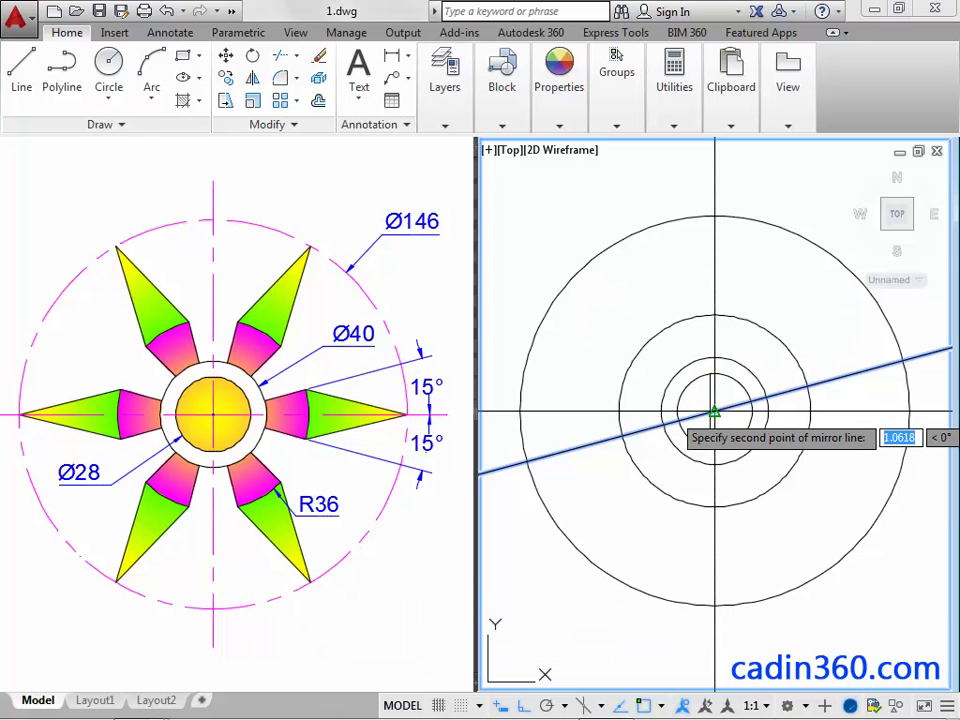
left_click(618, 411)
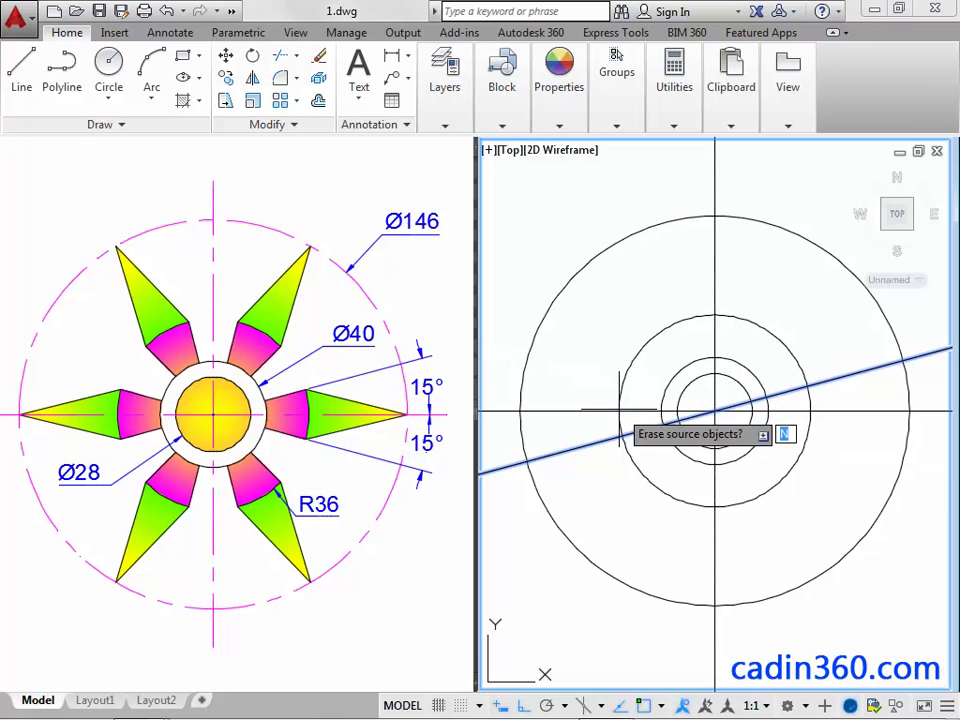
key("Return")
type("l")
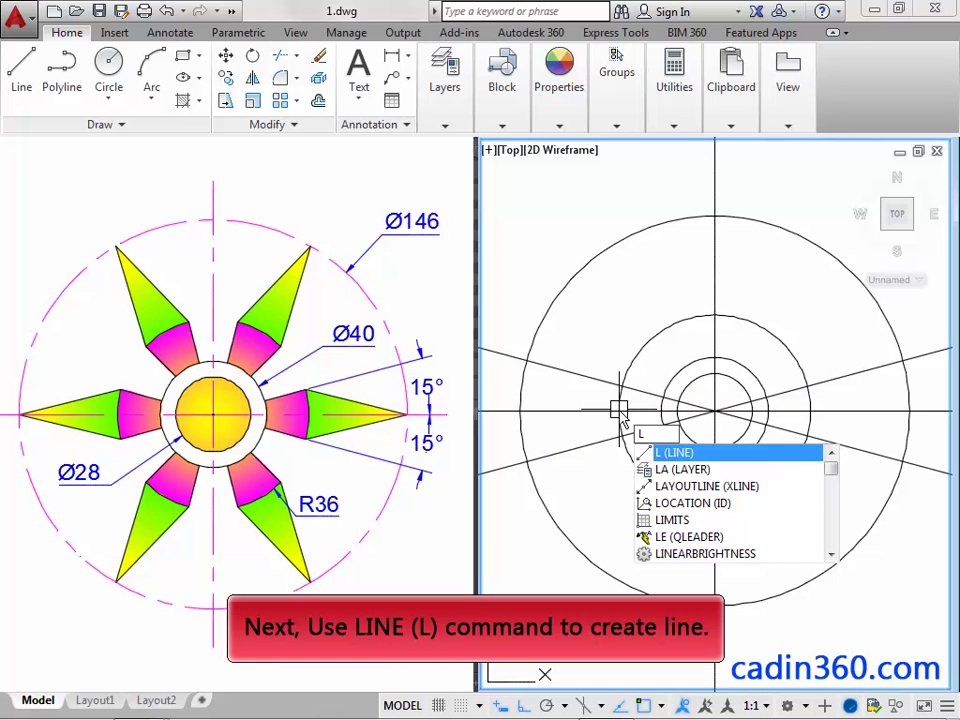
- Draw two lines from the inclined lines to the outer circle's right axis crossing
left_click(697, 453)
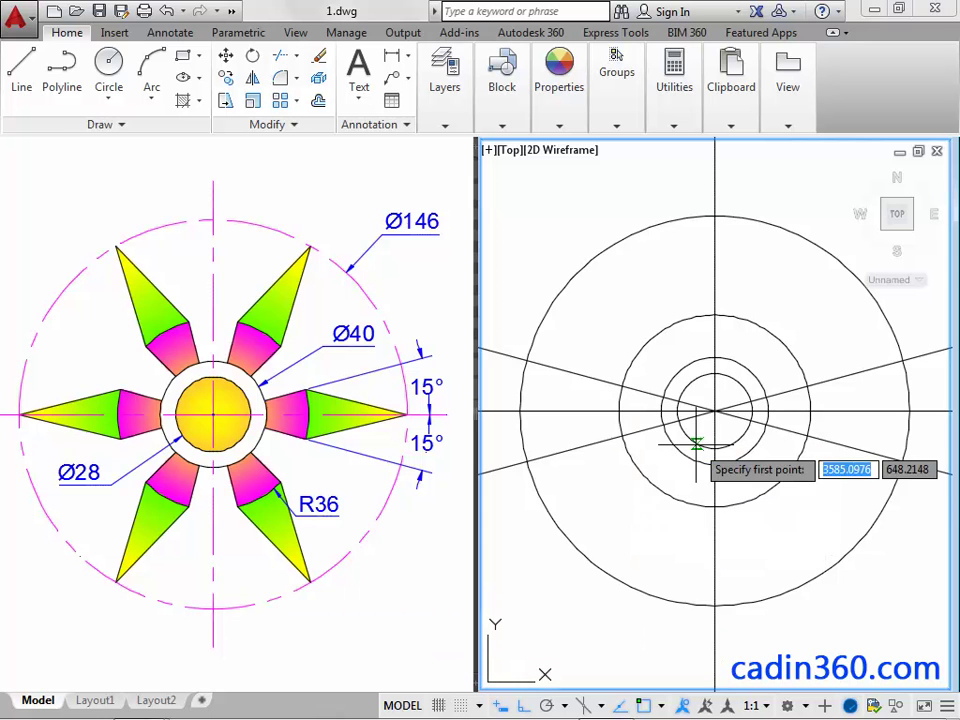
left_click(805, 384)
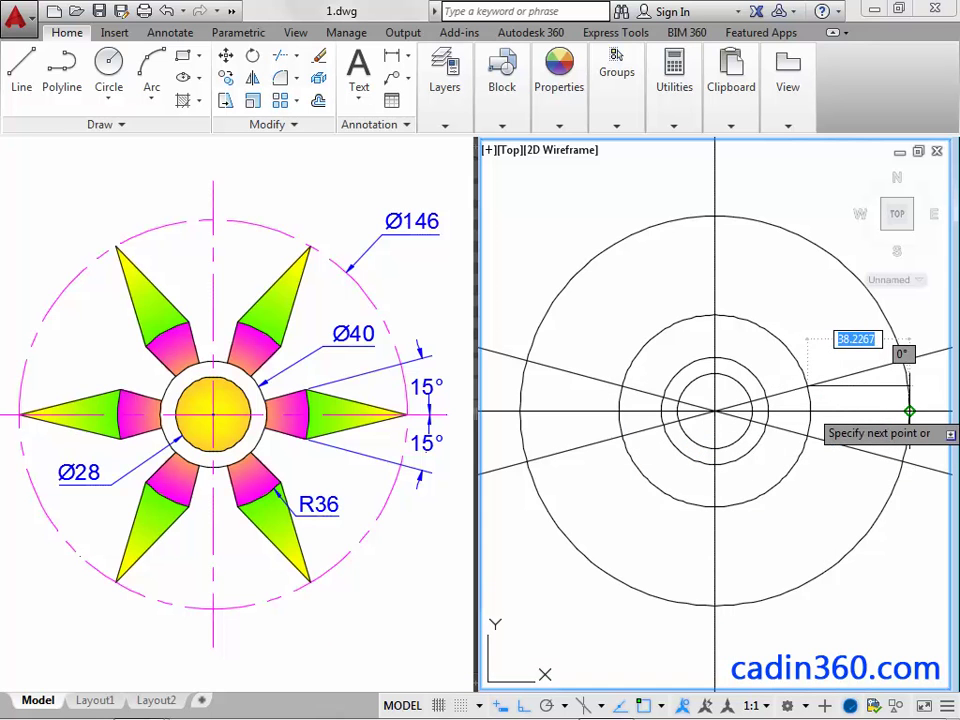
left_click(909, 410)
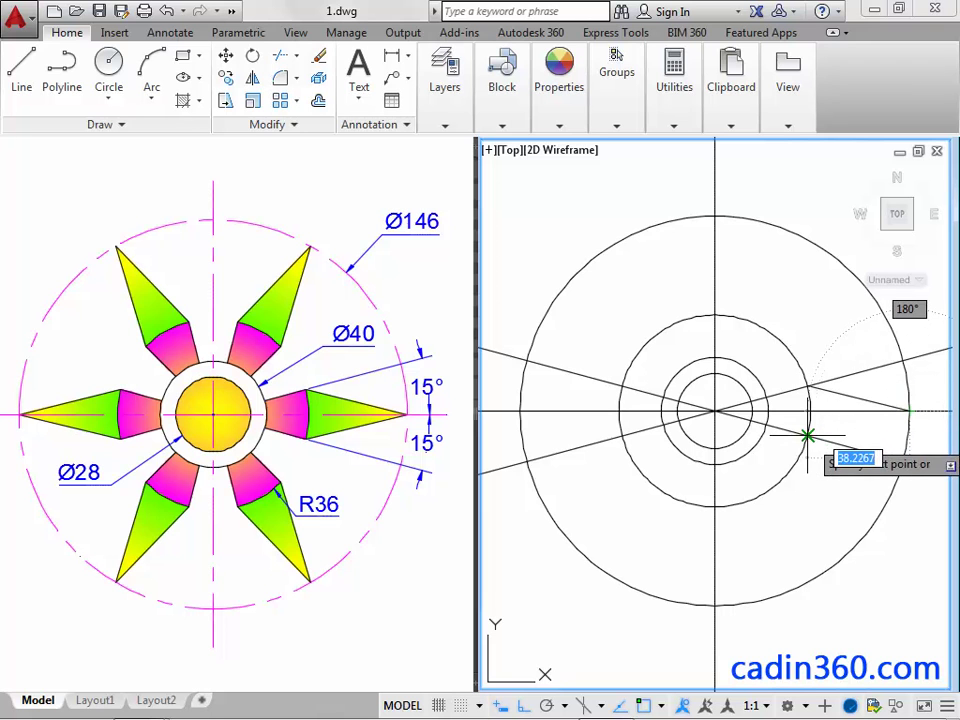
left_click(807, 436)
key("Return")
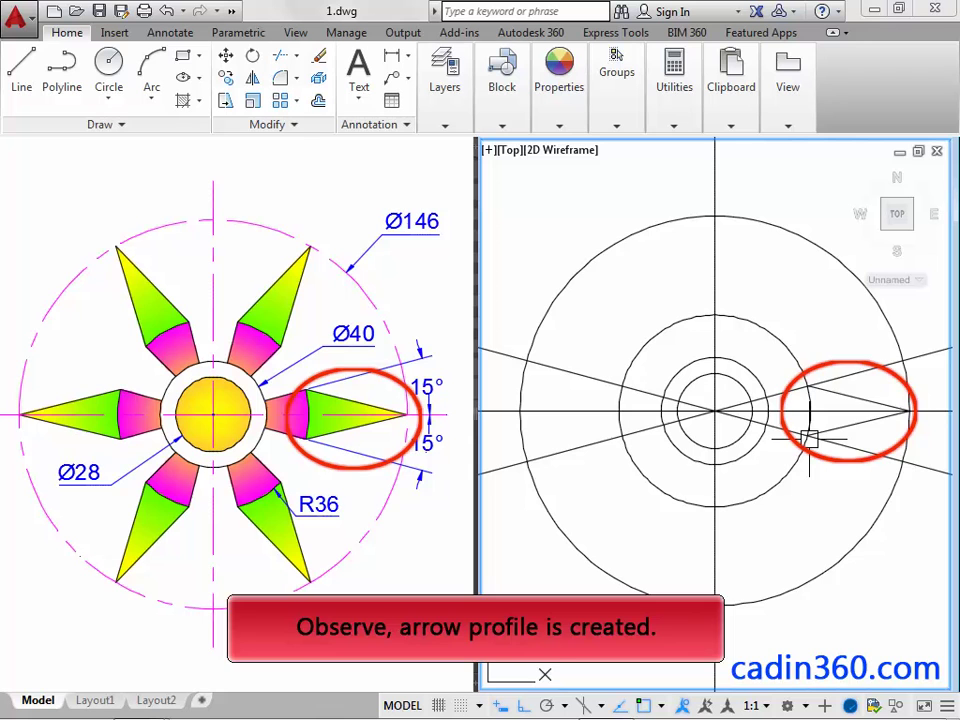
type("TR")
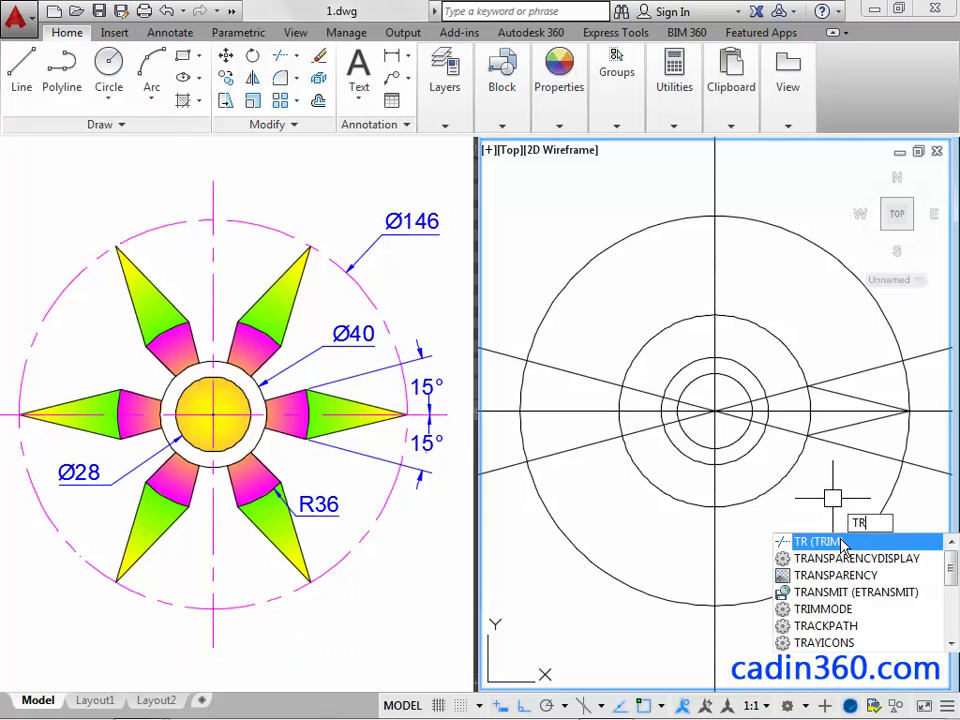
- Trim the inclined lines and middle-circle arcs back to the right petal outline
left_click(843, 542)
key("Return")
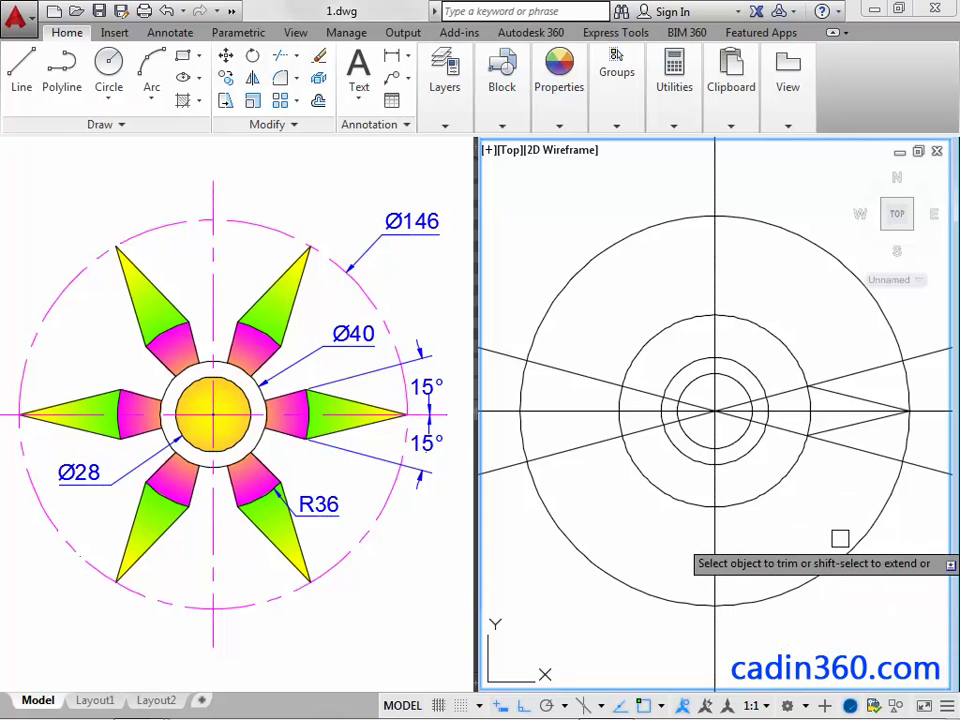
left_click(845, 375)
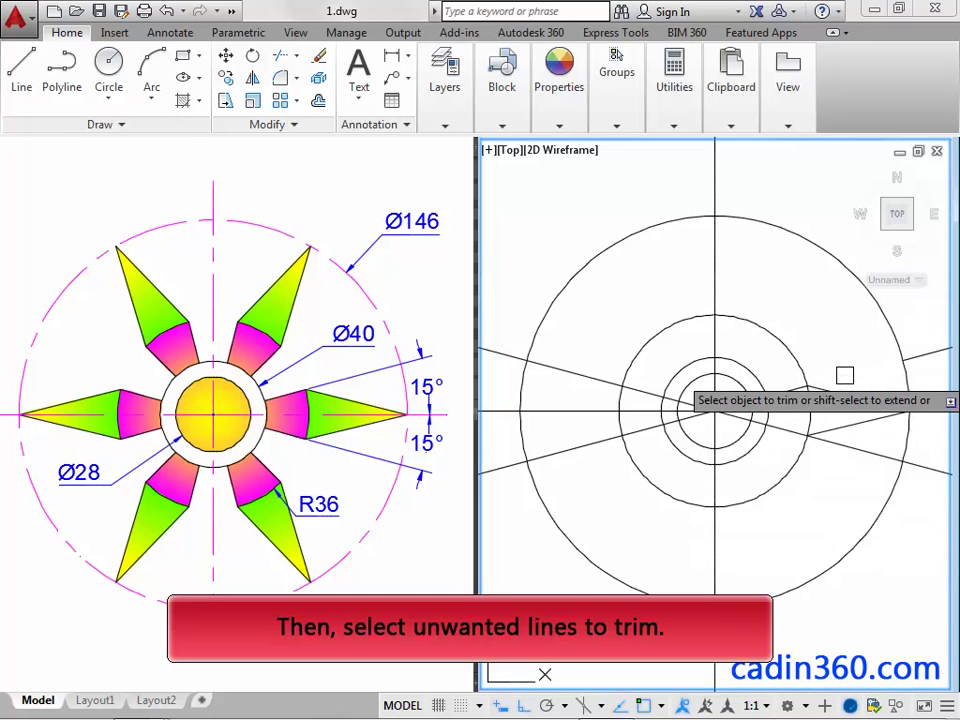
left_click(853, 447)
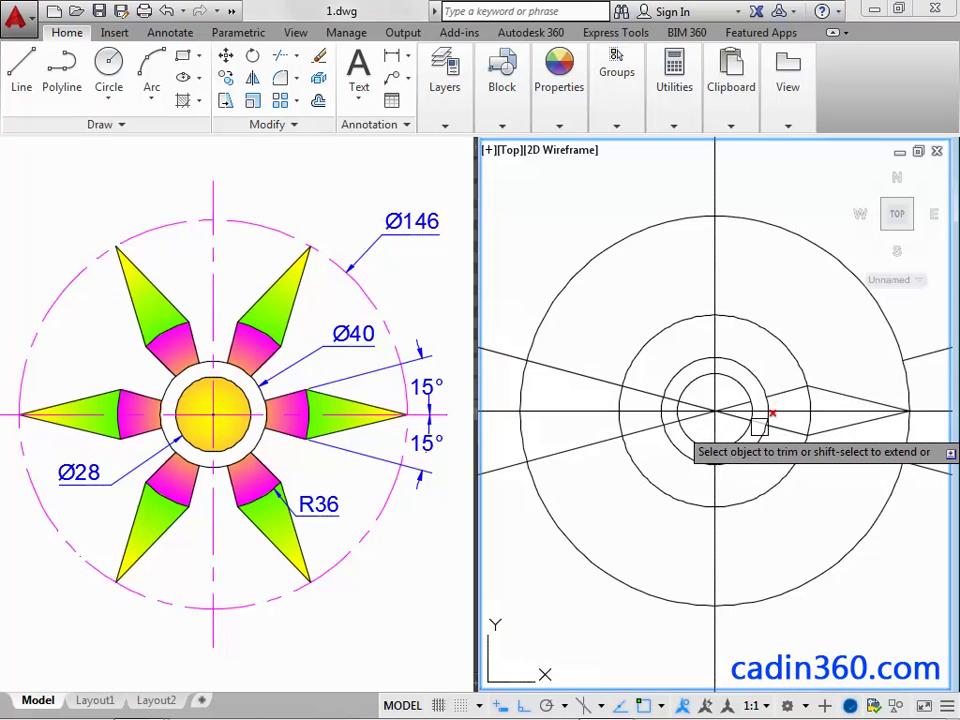
left_click(758, 428)
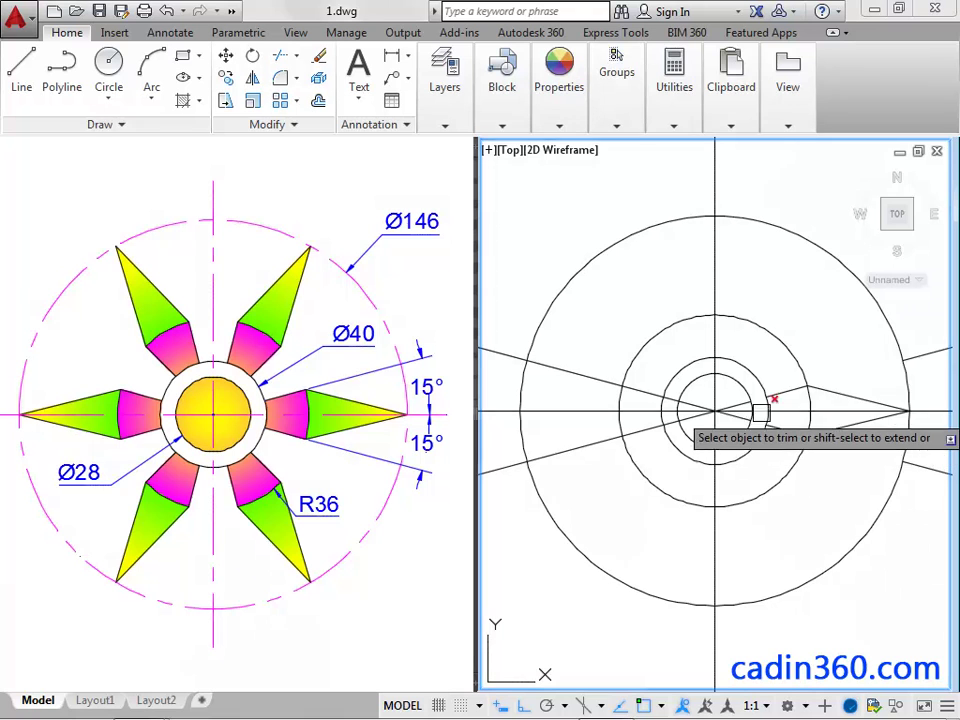
left_click(784, 332)
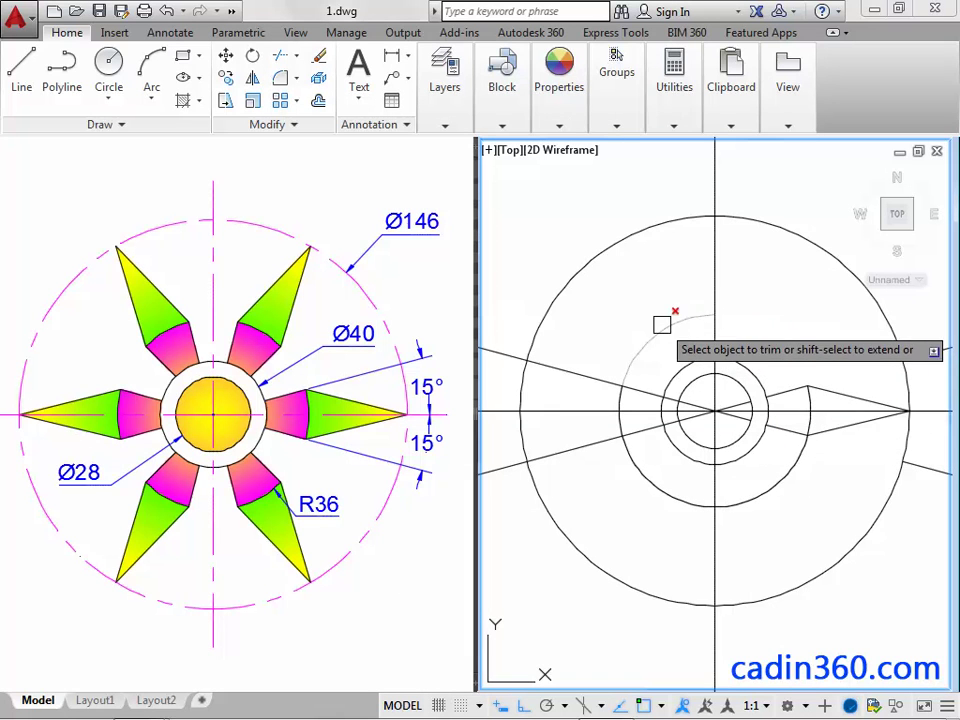
left_click(660, 327)
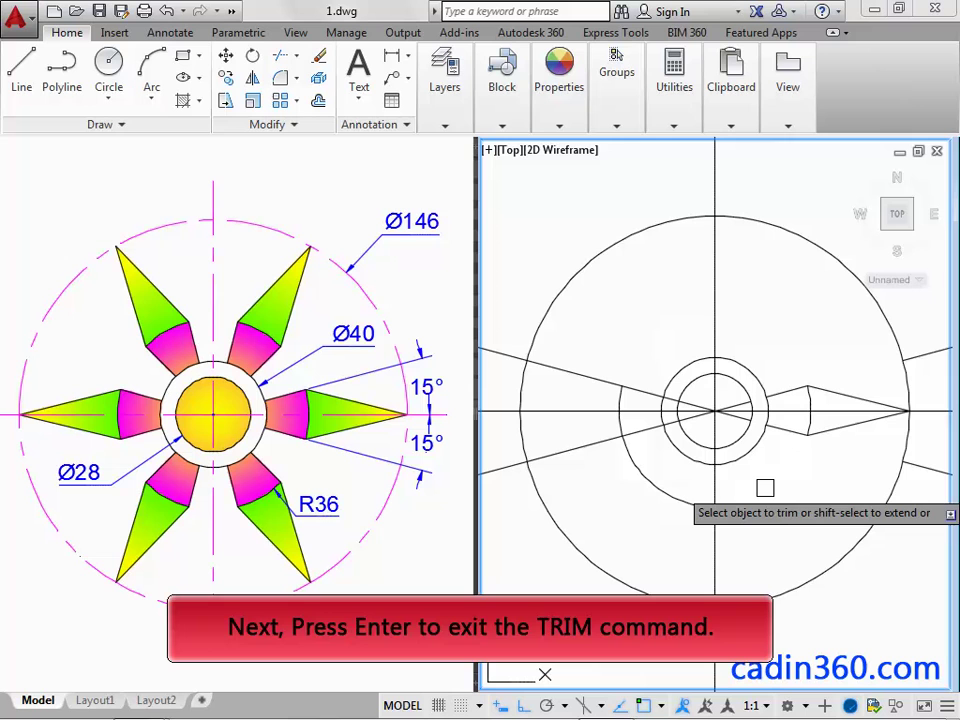
key("Return")
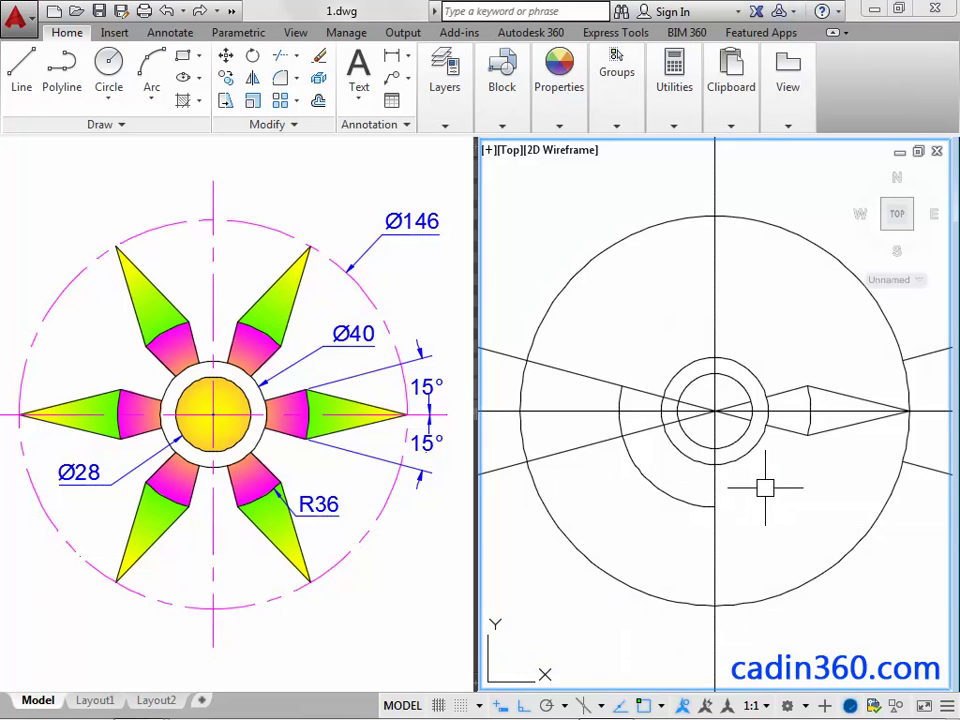
- Delete the leftover lower-left arc, both left slanted lines and the short upper-right line
left_click(679, 499)
left_click(557, 452)
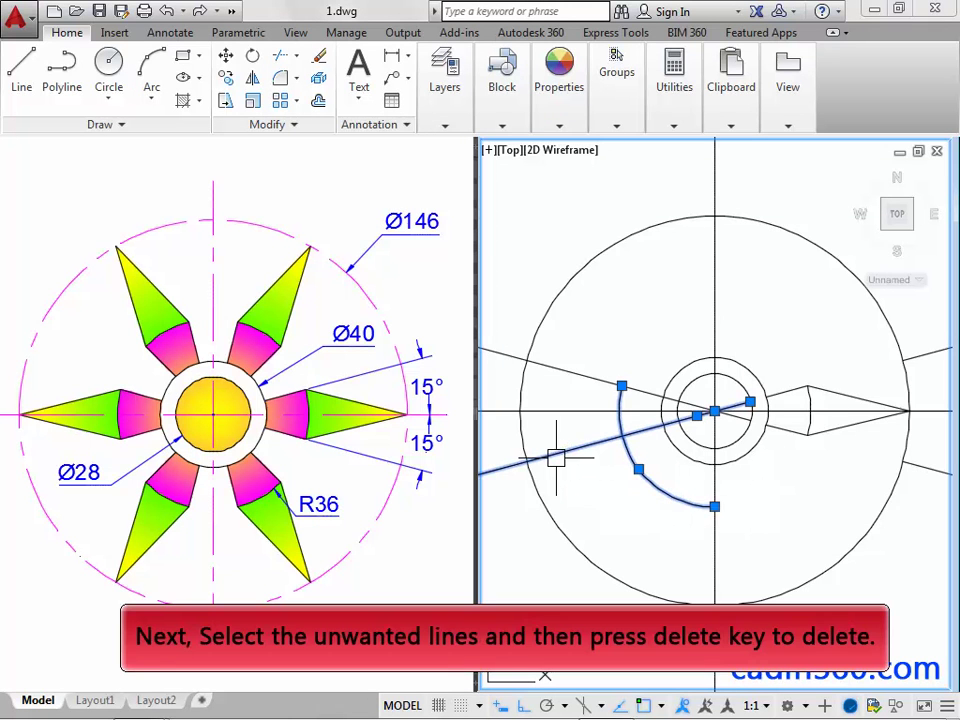
left_click(557, 365)
left_click(923, 352)
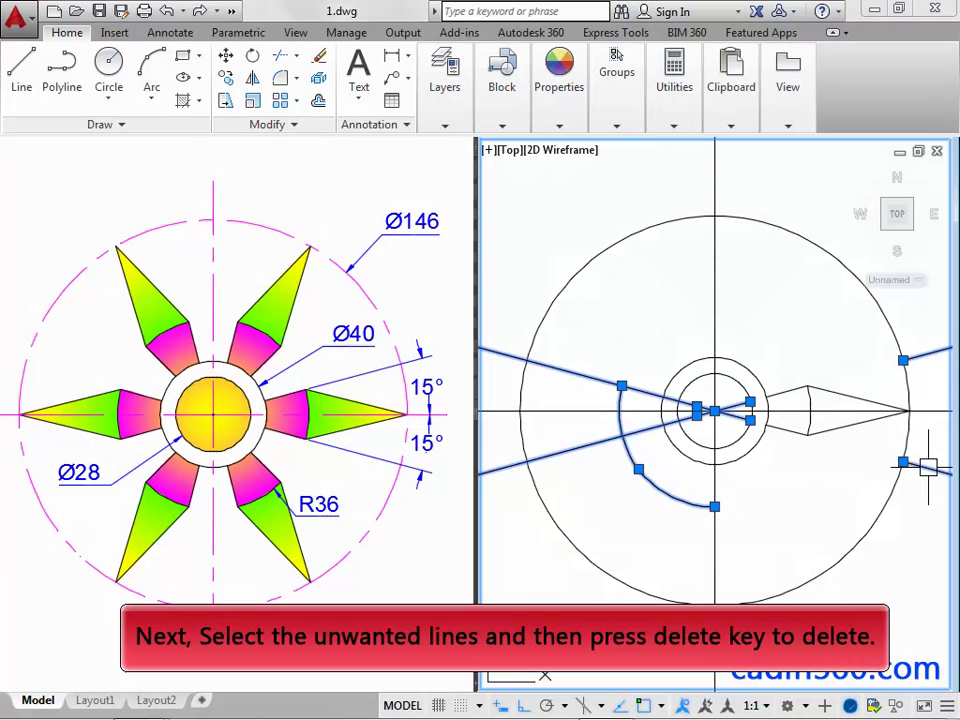
key("Delete")
type("AR")
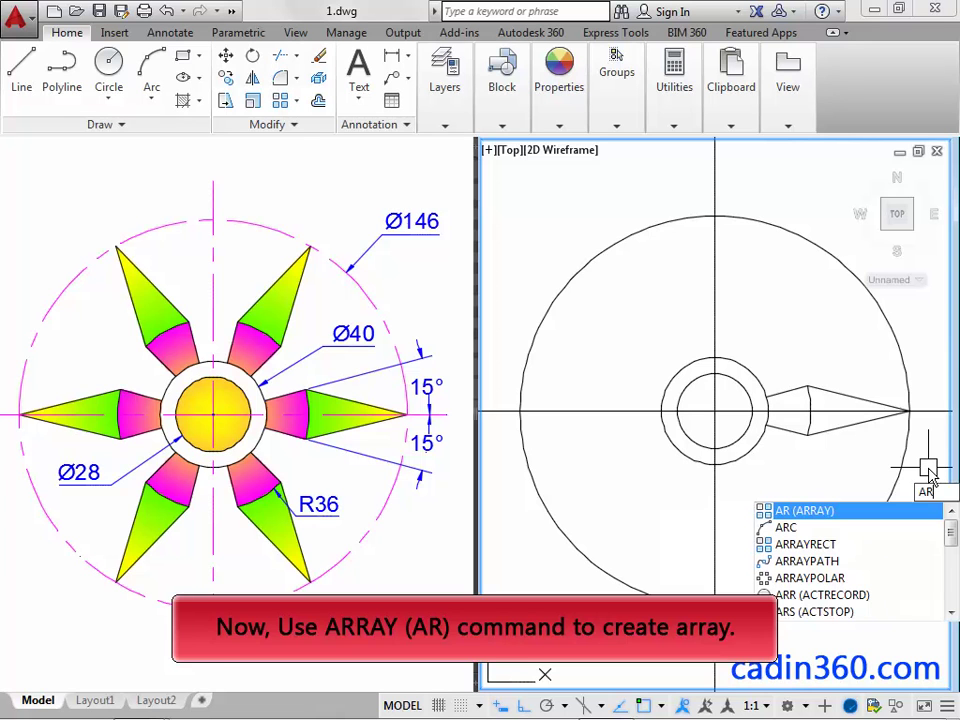
- Polar-array the two petal edges about the circles' centre into six items filling 360°
key("Return")
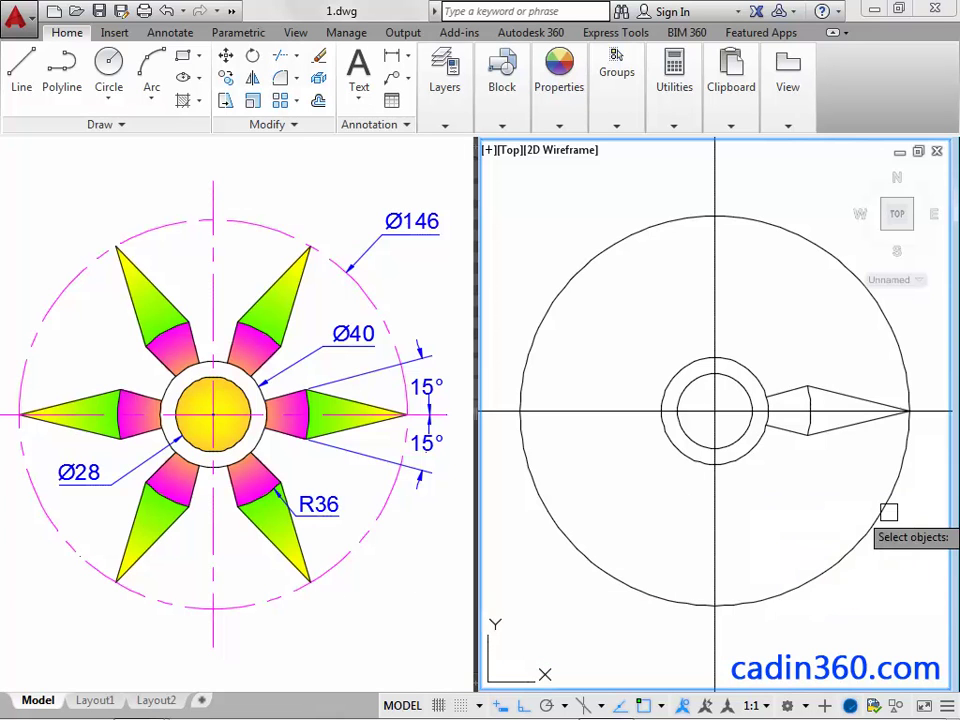
left_click(792, 393)
left_click(789, 437)
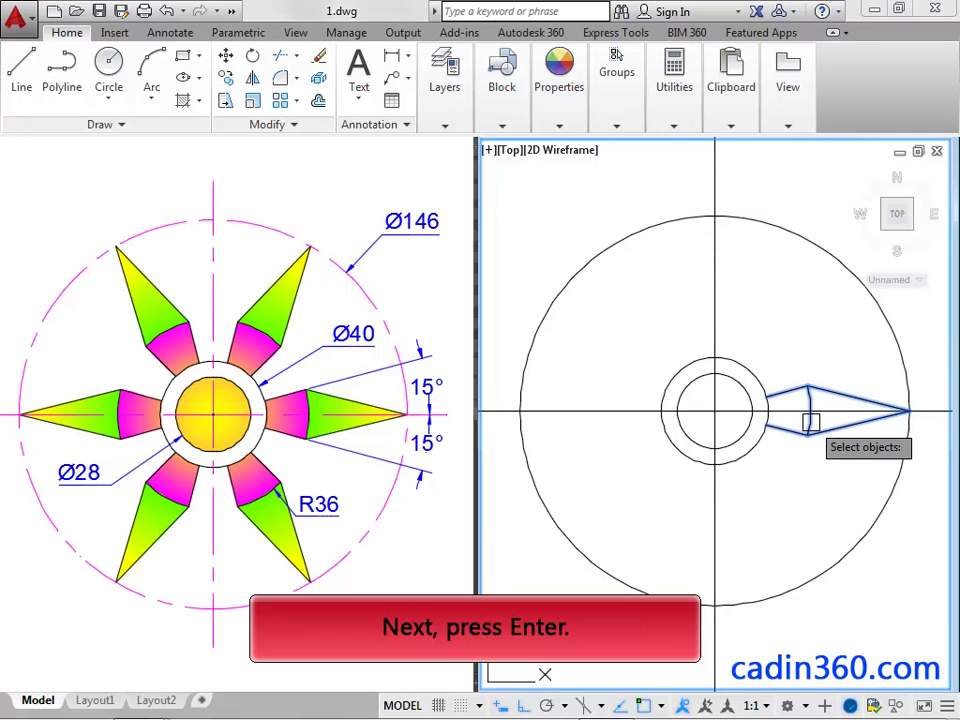
key("Return")
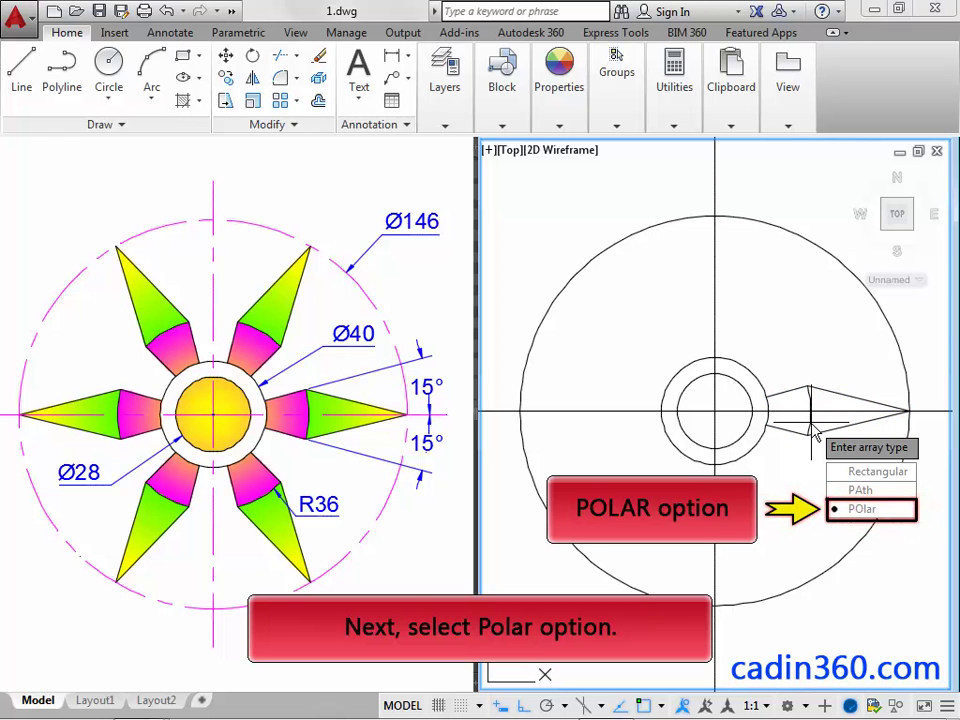
left_click(861, 509)
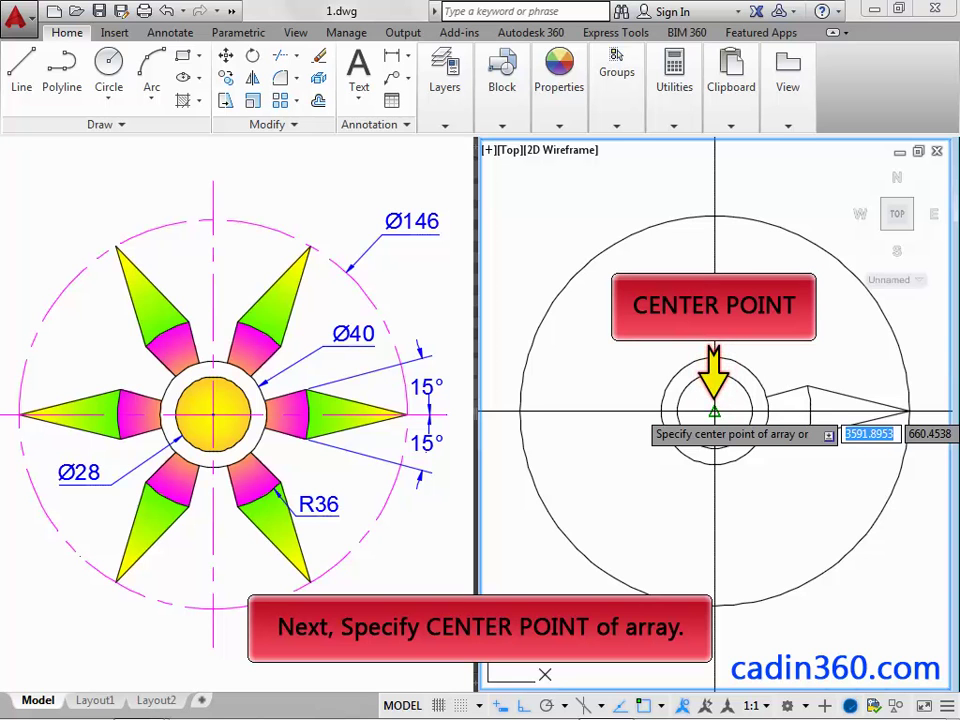
left_click(714, 411)
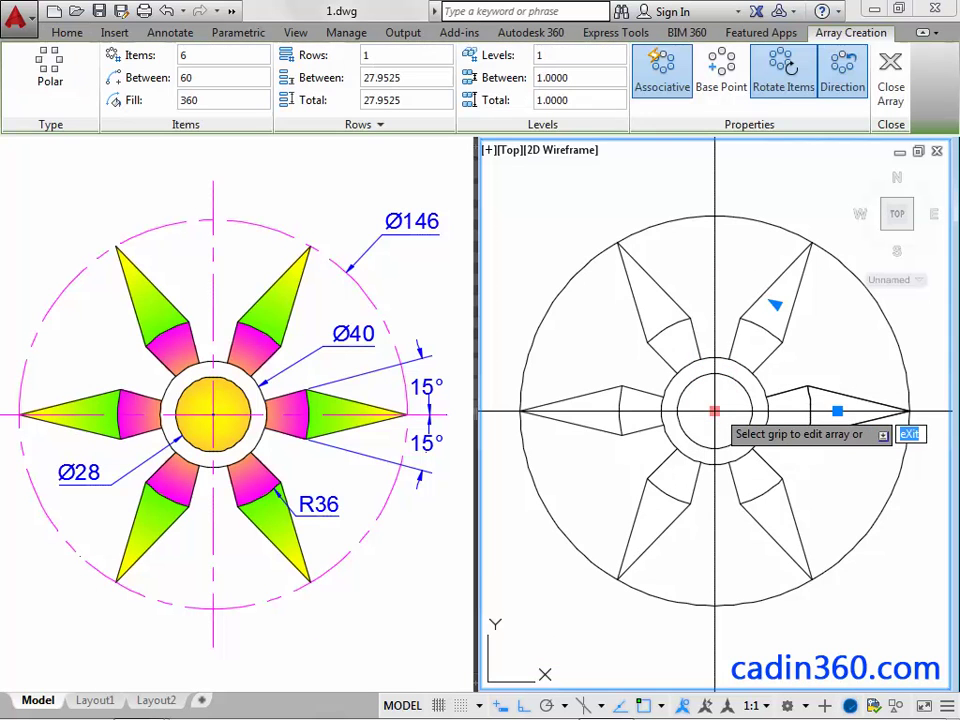
left_click(225, 57)
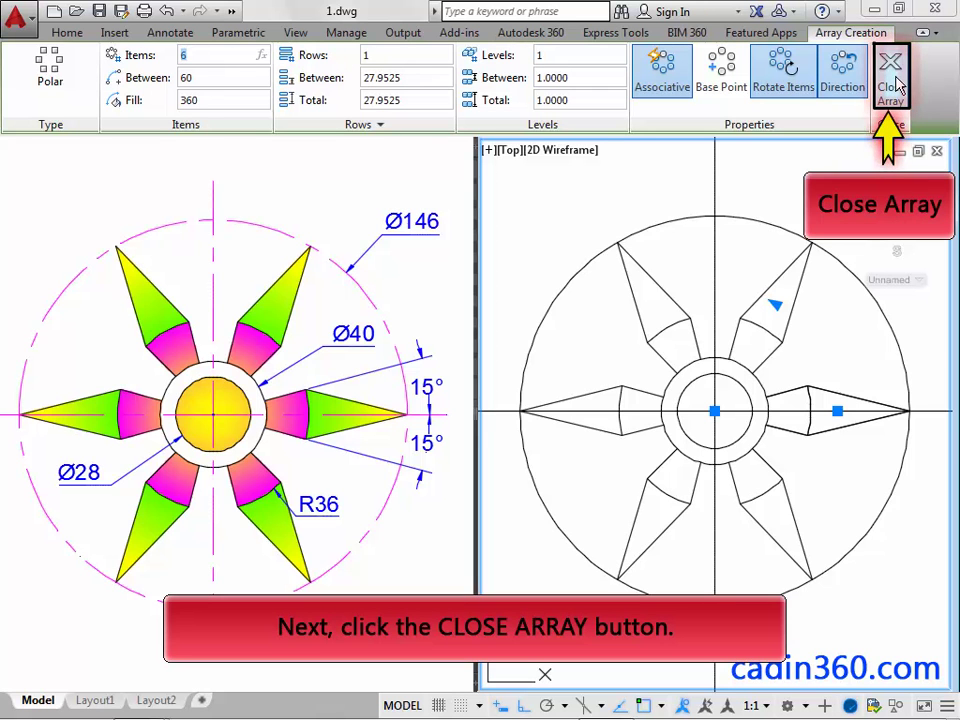
left_click(890, 78)
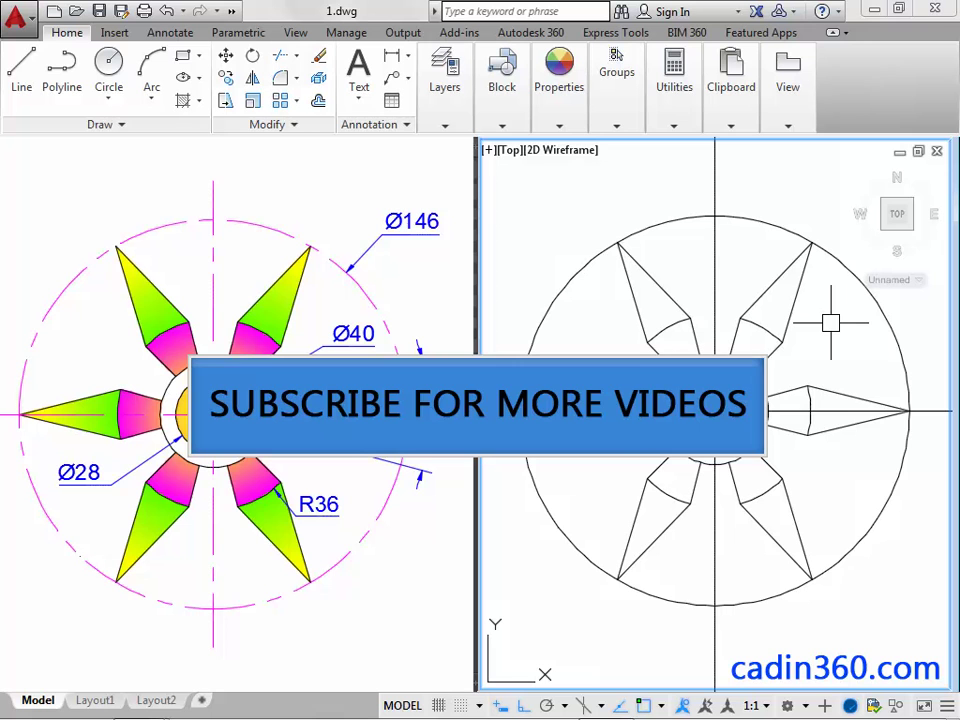
- Set the outer Ø146 circle and both centre lines to magenta with a DASHDOTX2 linetype
left_click(766, 224)
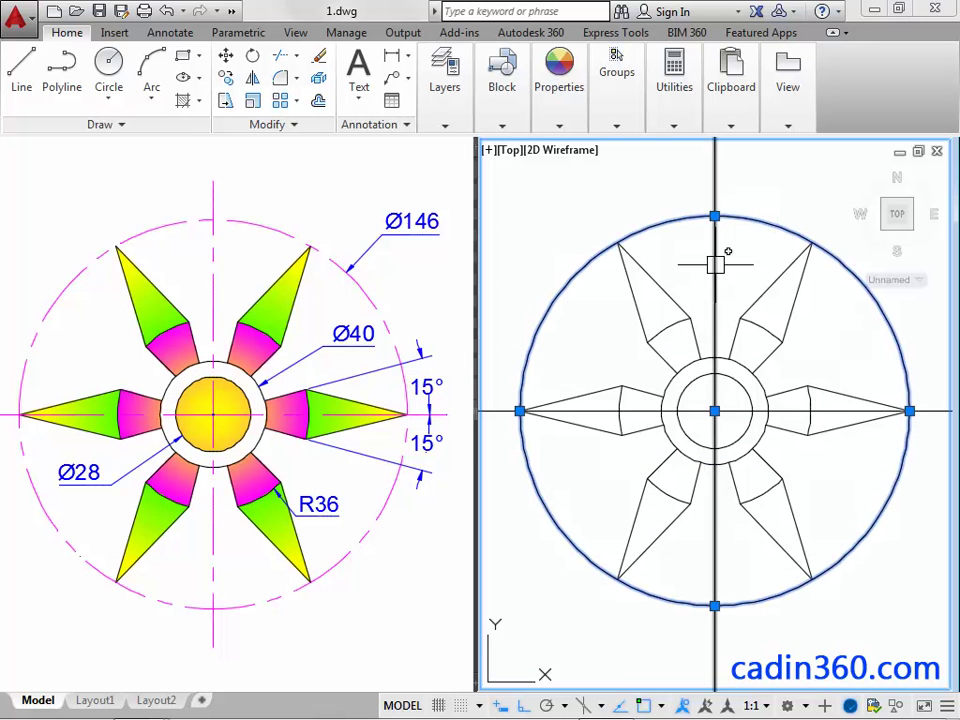
left_click(826, 398)
right_click(826, 406)
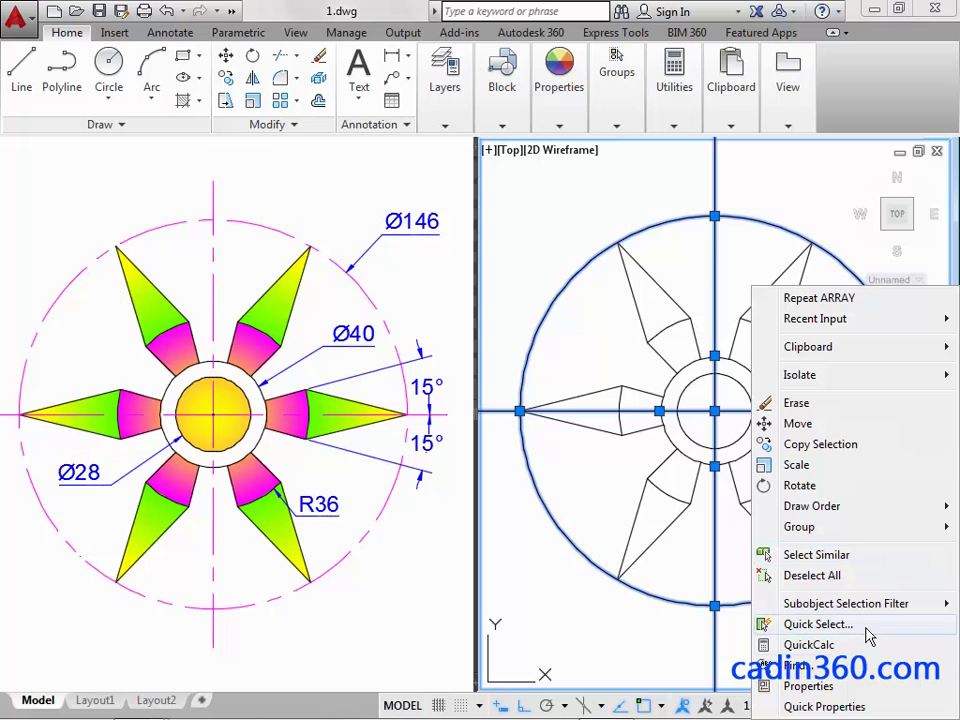
left_click(866, 687)
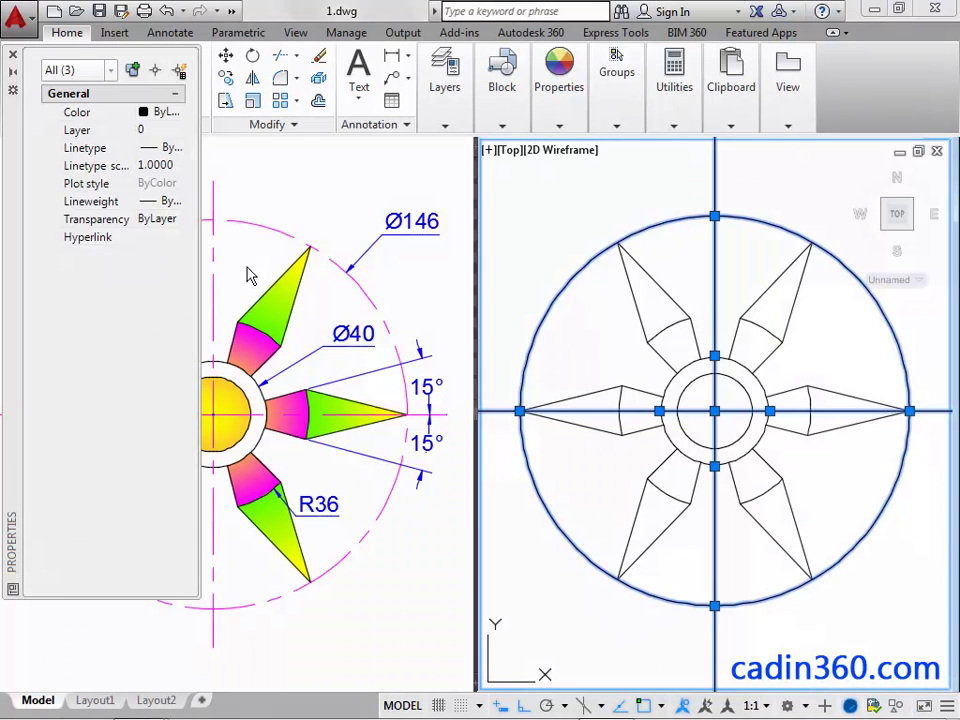
left_click(155, 113)
left_click(158, 113)
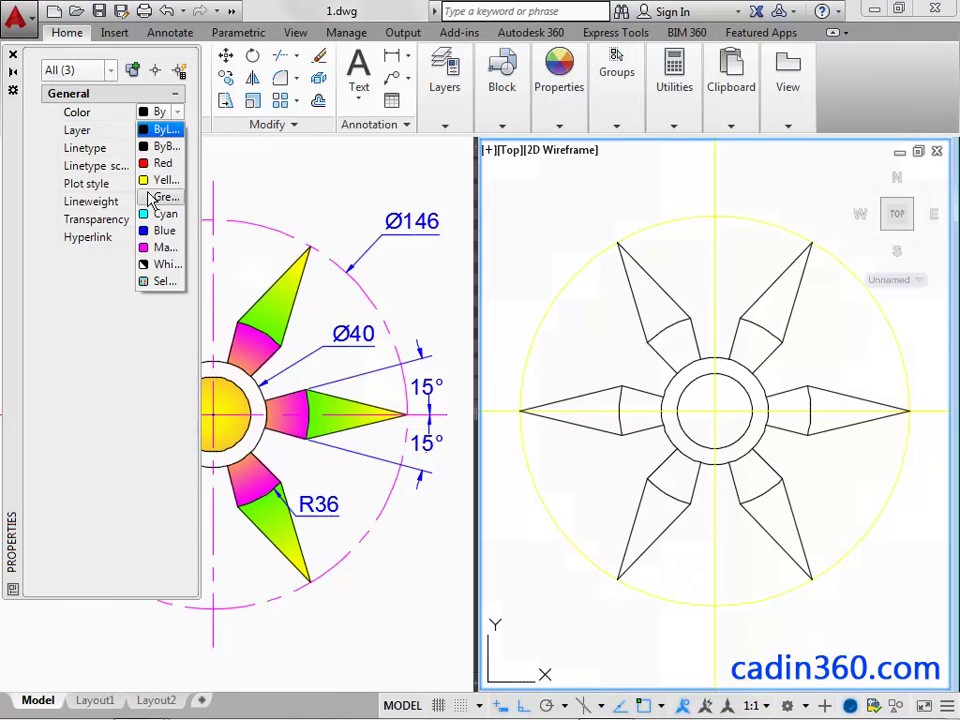
left_click(162, 247)
left_click(153, 149)
left_click(160, 148)
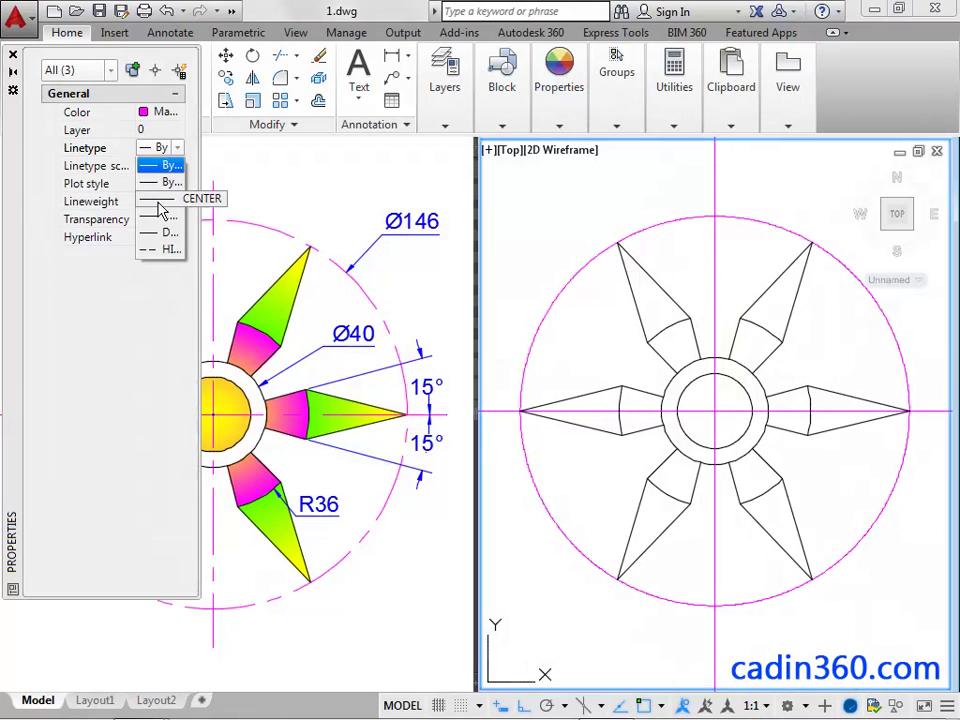
left_click(162, 232)
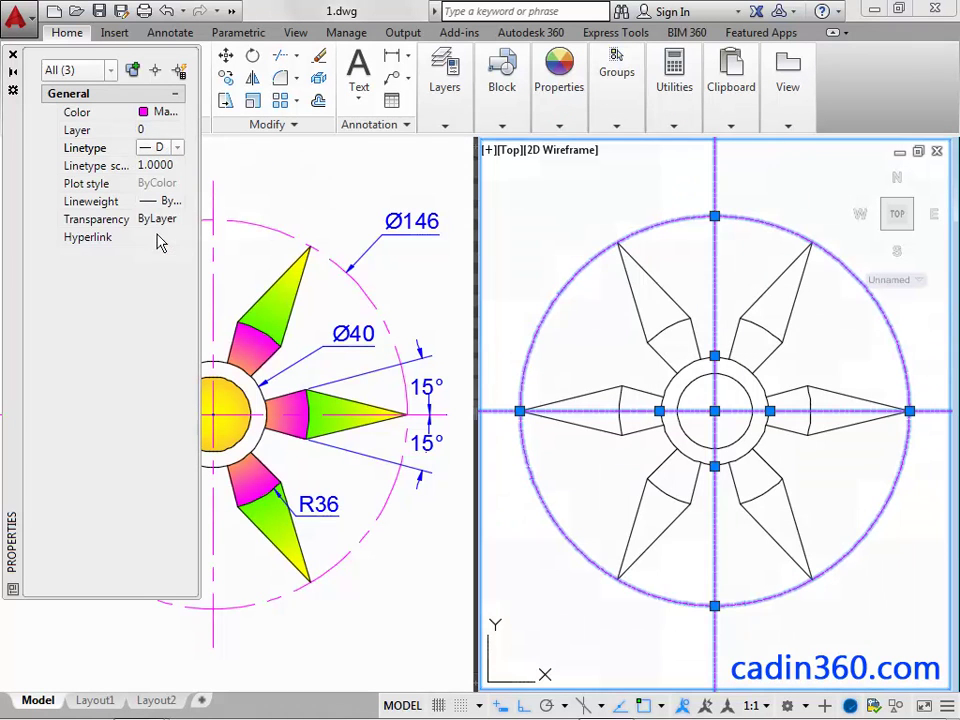
left_click(13, 57)
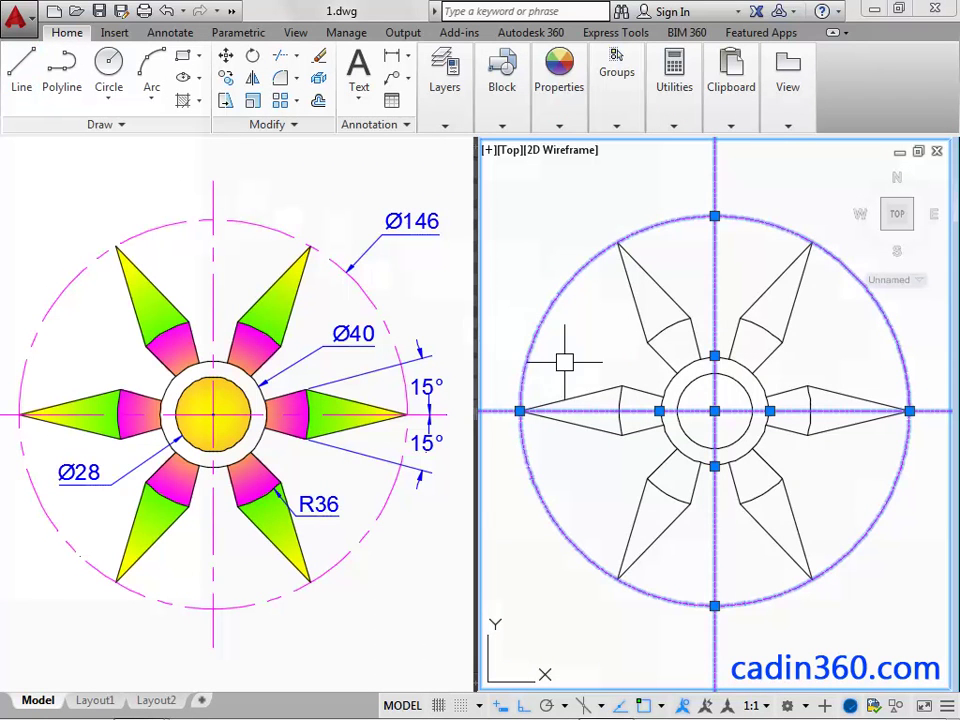
key("Escape")
type("GR")
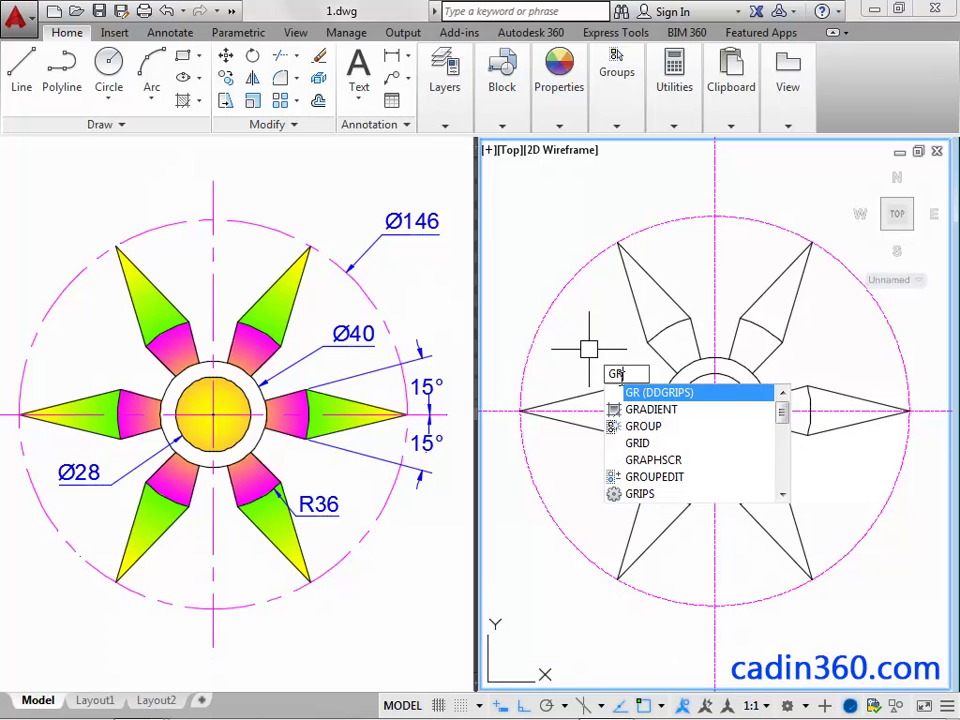
- Pick the centre disc and the six inner petal sections as gradient fill areas
left_click(640, 410)
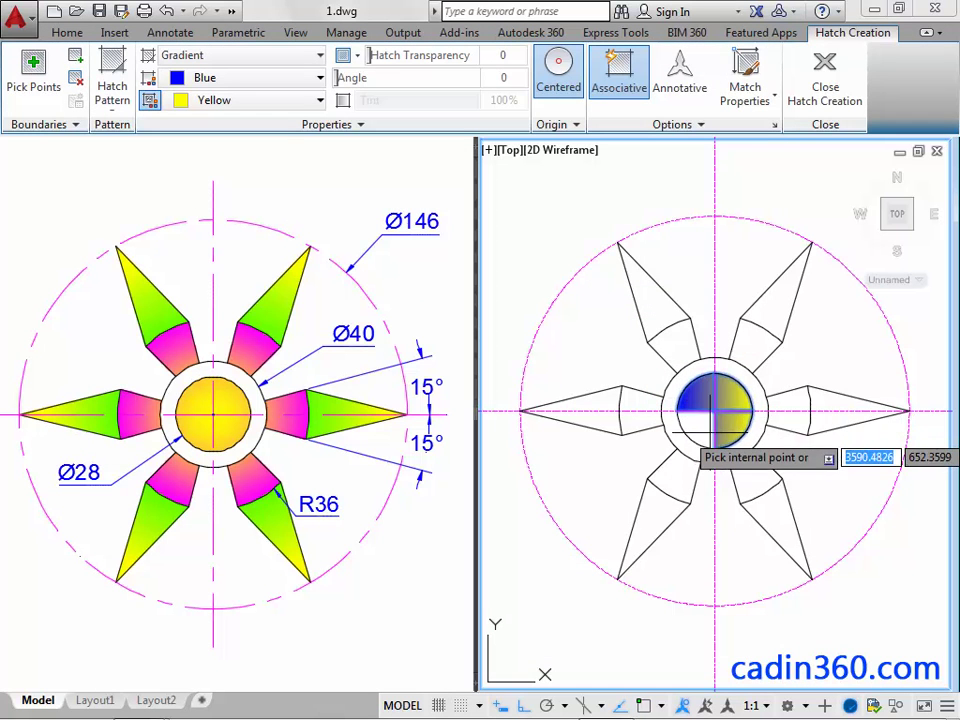
left_click(686, 412)
left_click(672, 345)
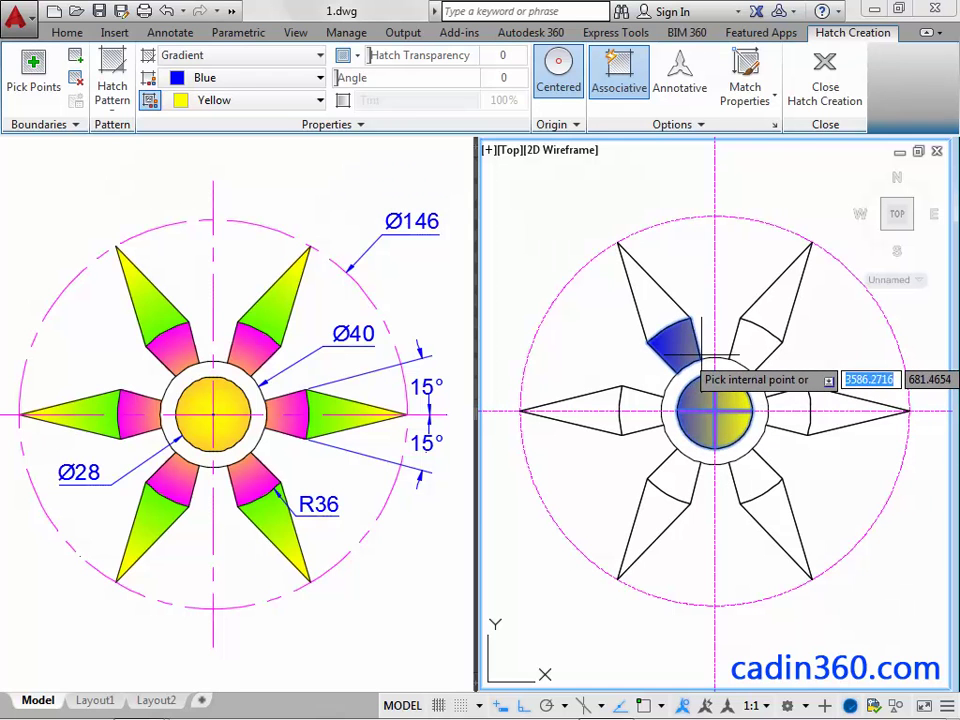
left_click(755, 340)
left_click(792, 404)
left_click(757, 472)
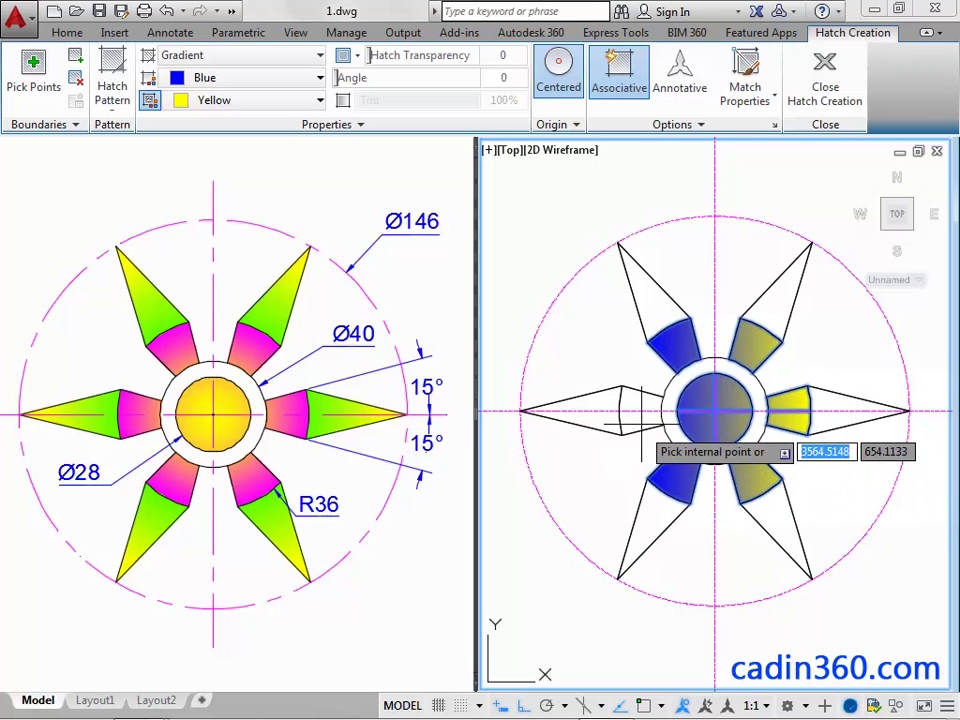
left_click(670, 478)
left_click(634, 400)
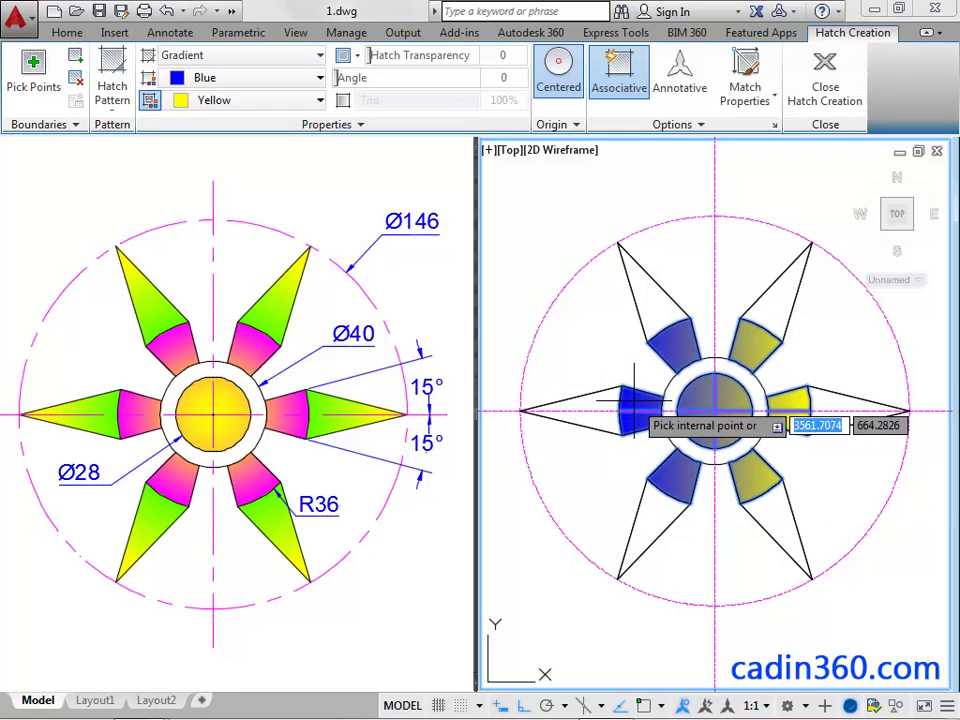
- Make the fill a yellow-to-magenta GR_INVSPH gradient and commit it
left_click(285, 82)
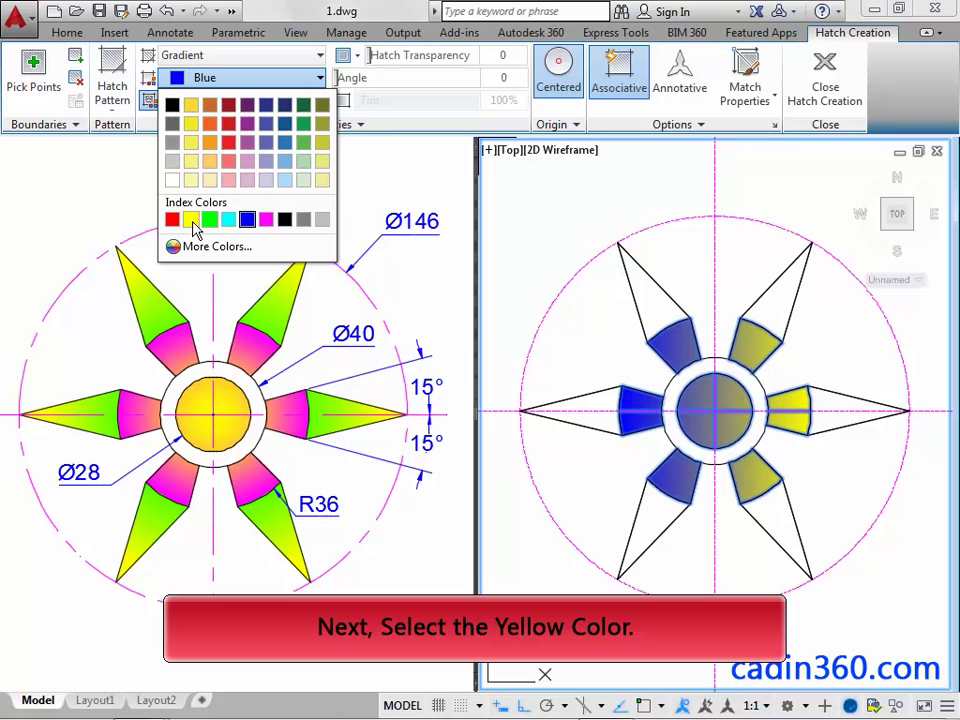
left_click(191, 220)
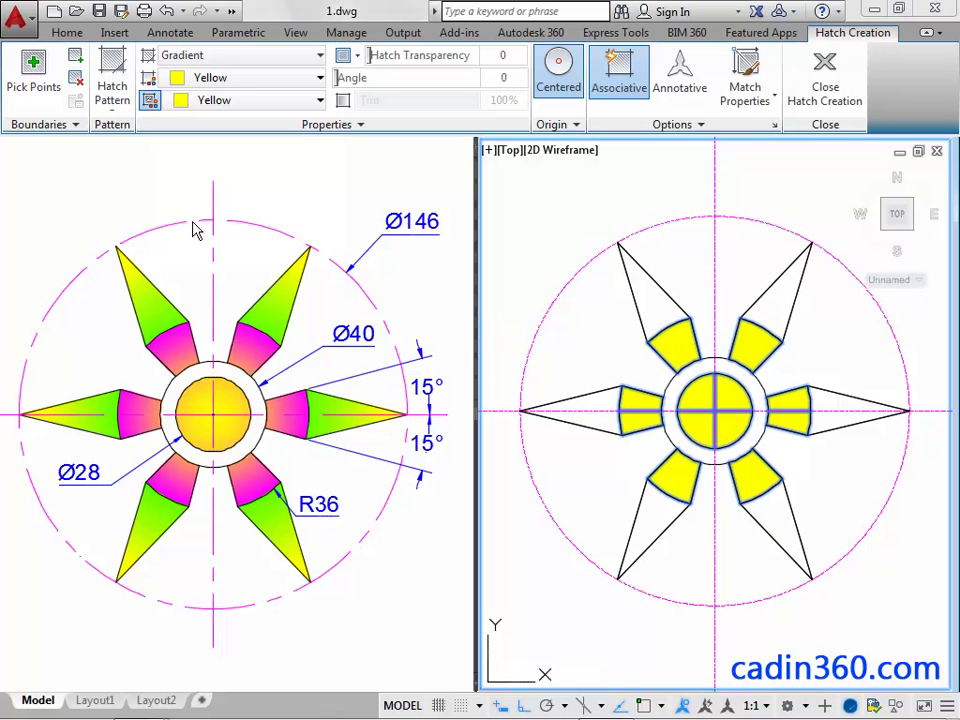
left_click(240, 104)
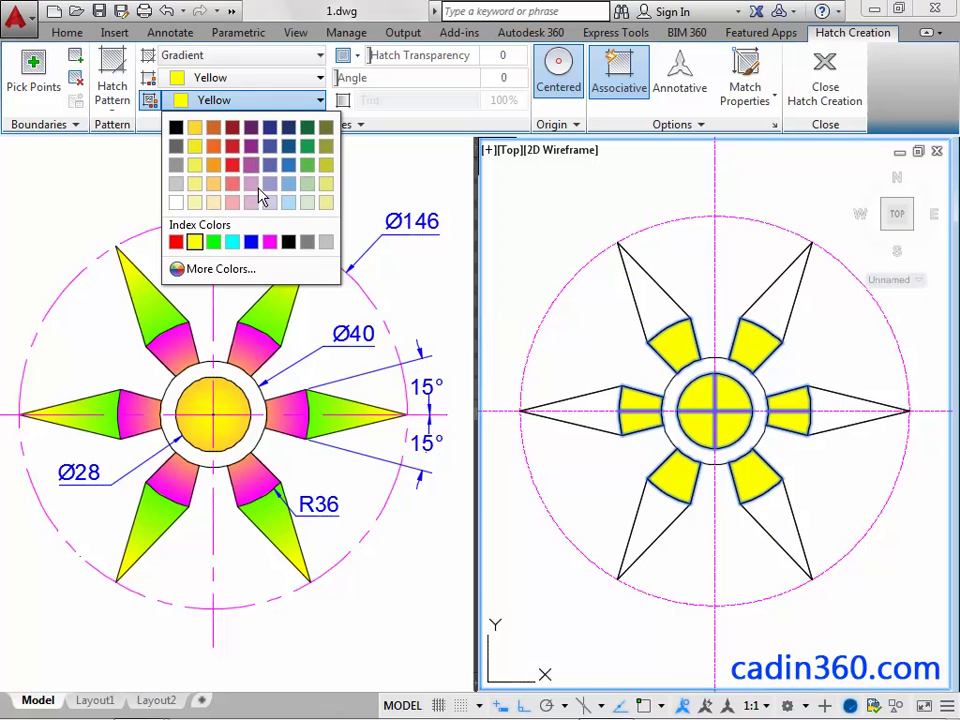
left_click(270, 242)
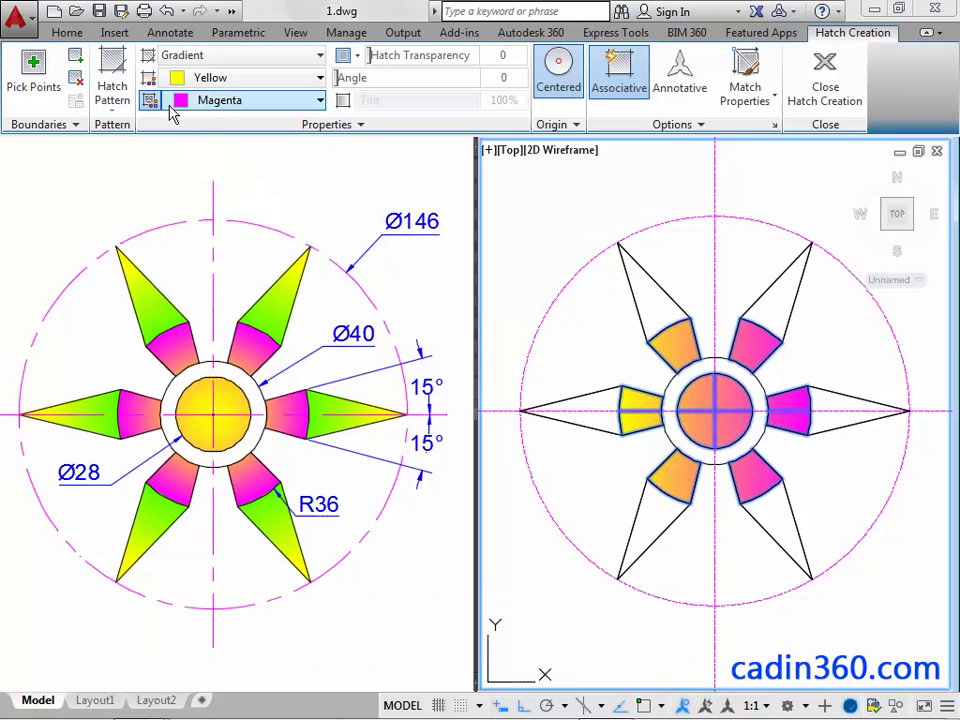
left_click(113, 80)
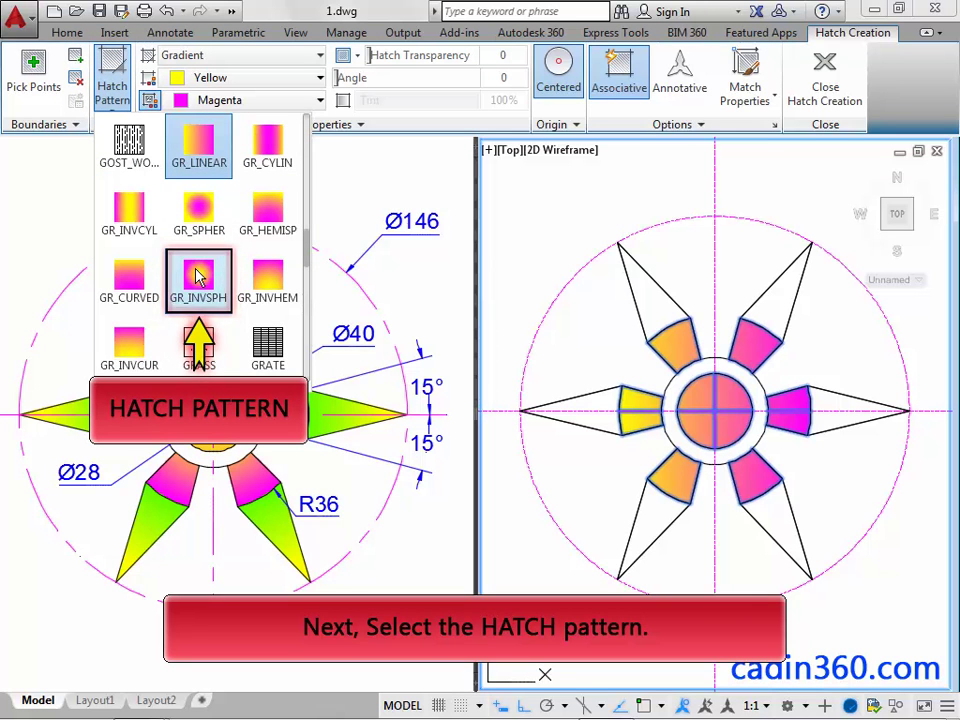
left_click(198, 277)
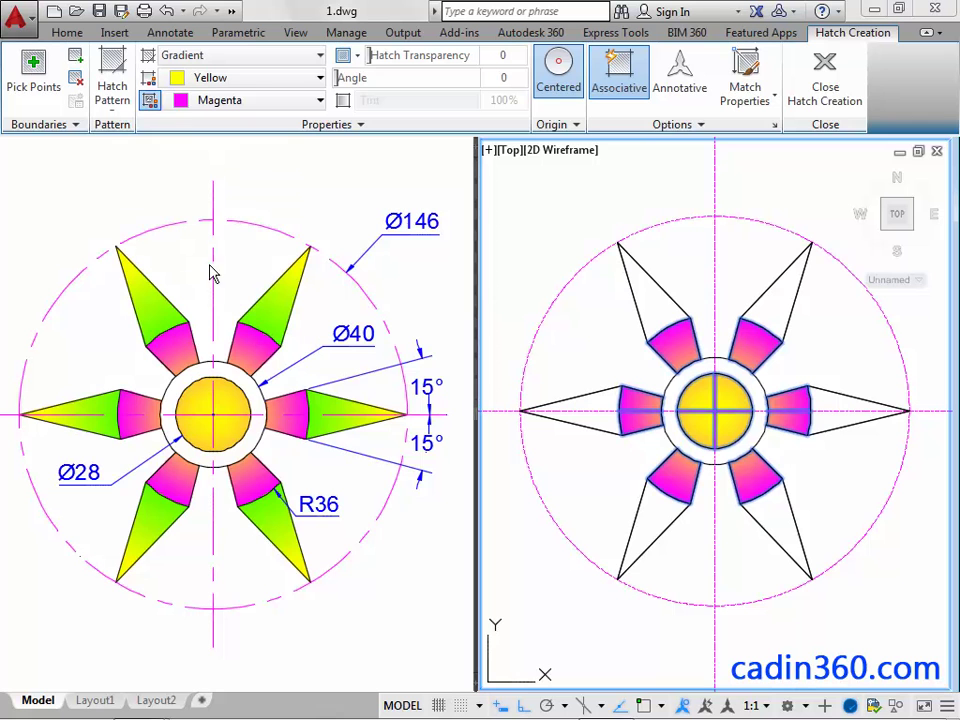
left_click(826, 90)
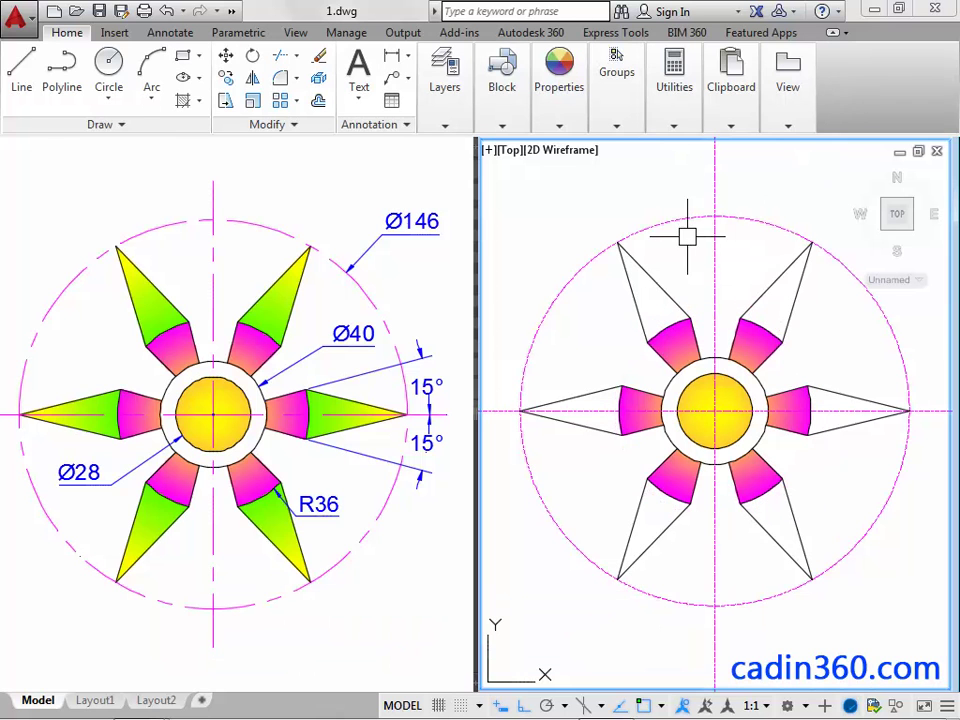
- Hide the ViewCube and set up a yellow-to-green gradient fill pattern
left_click(491, 155)
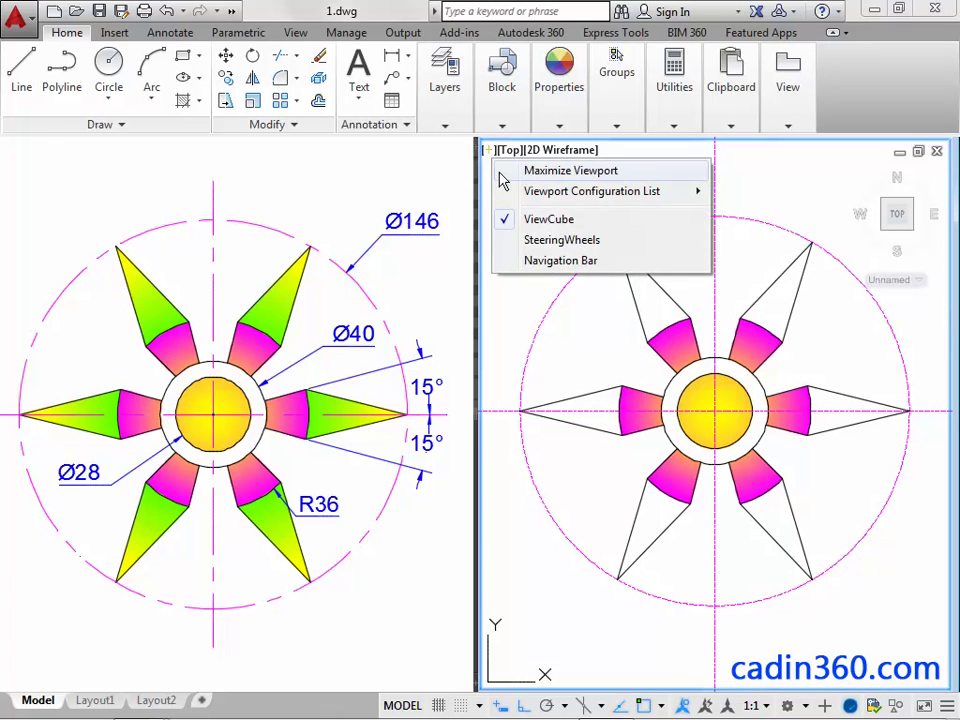
left_click(505, 217)
type("GD")
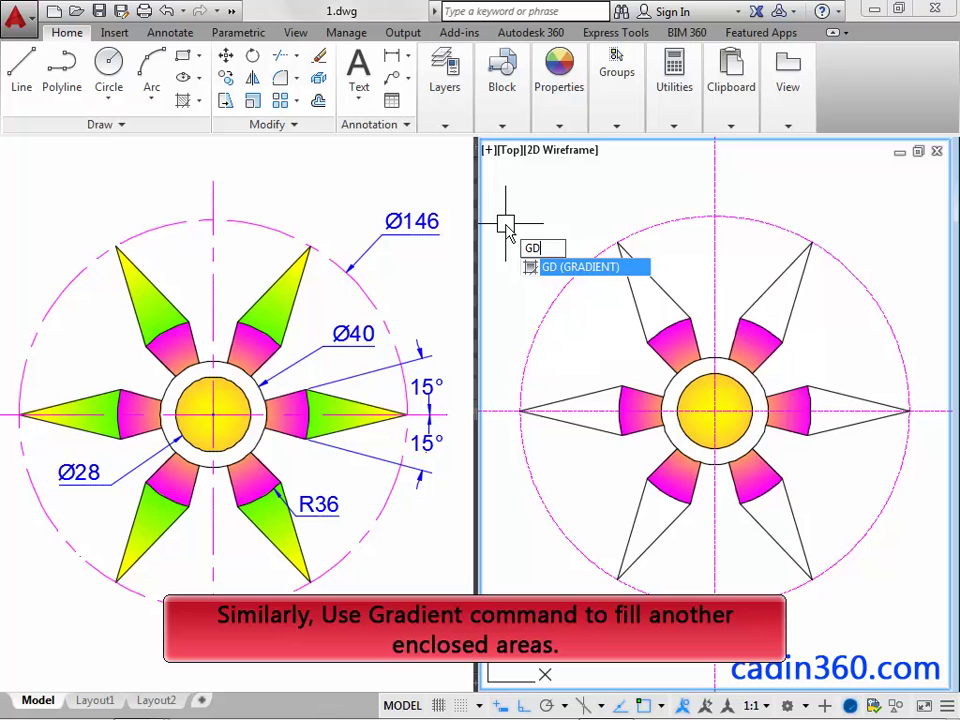
left_click(563, 270)
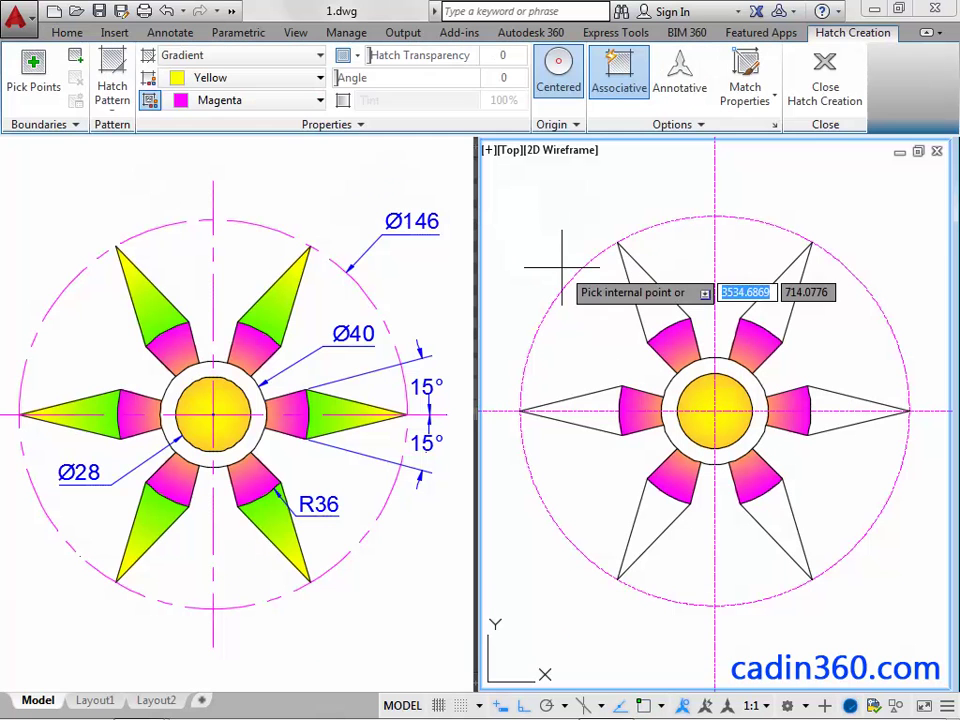
left_click(276, 104)
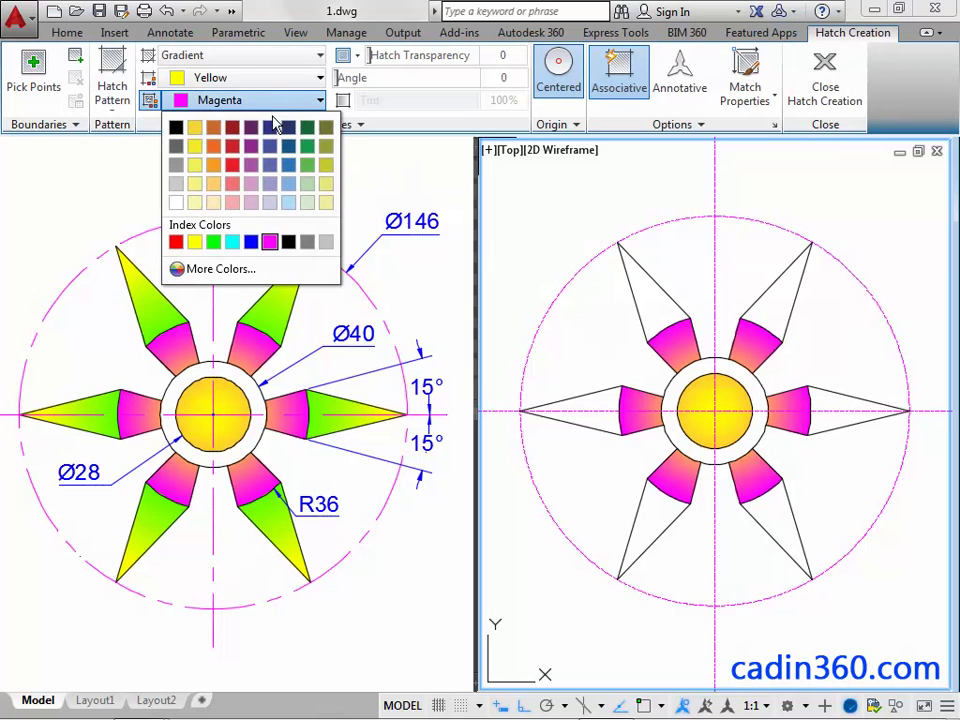
left_click(215, 243)
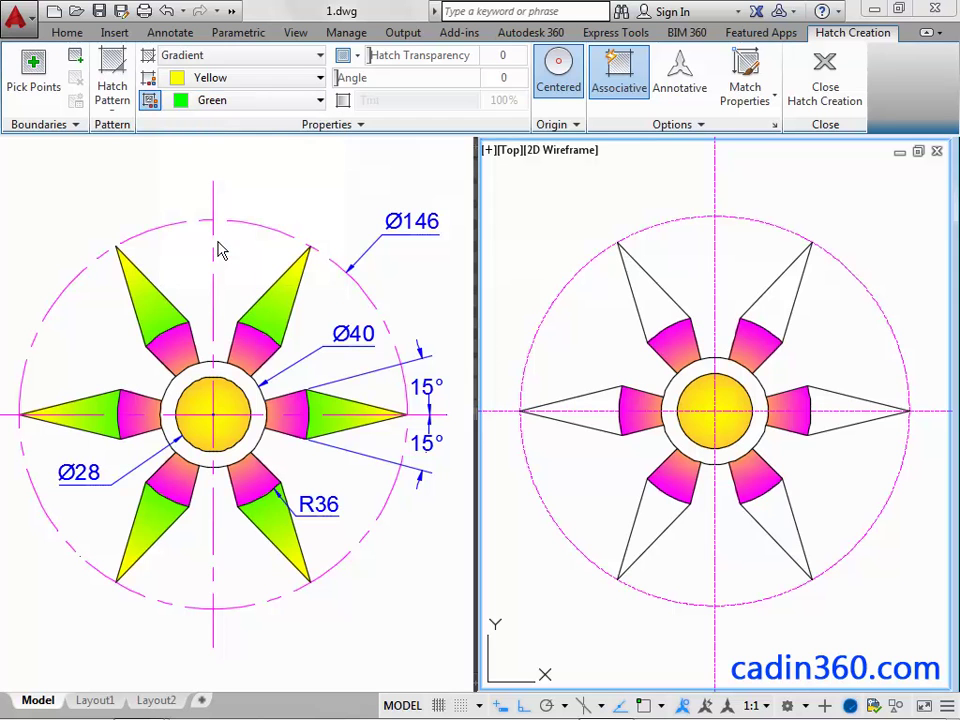
left_click(119, 64)
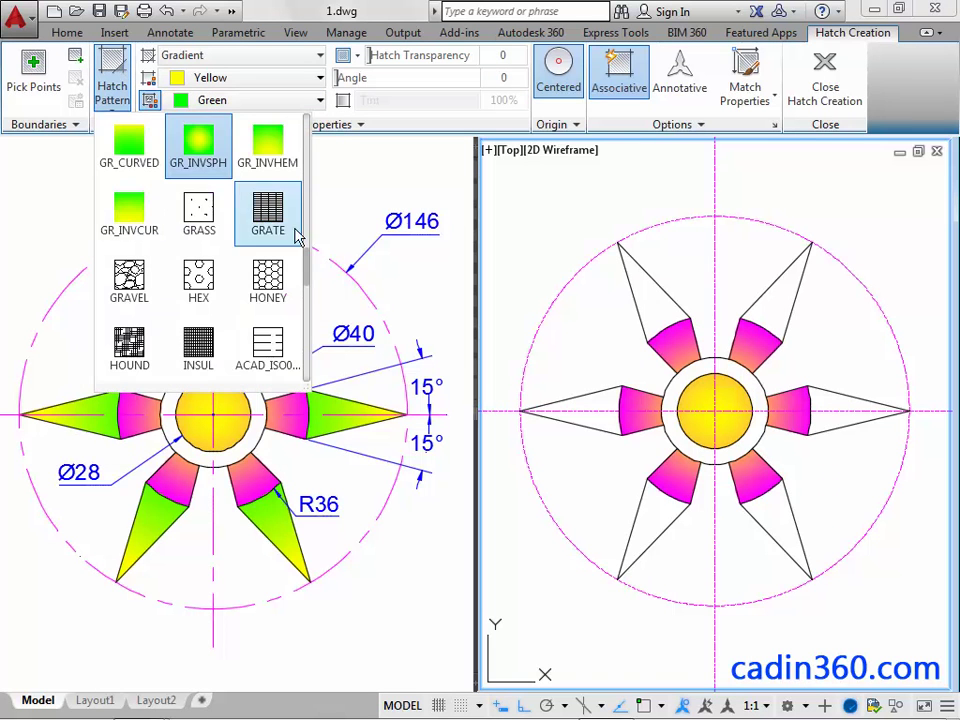
scroll(308, 262, "up", 2)
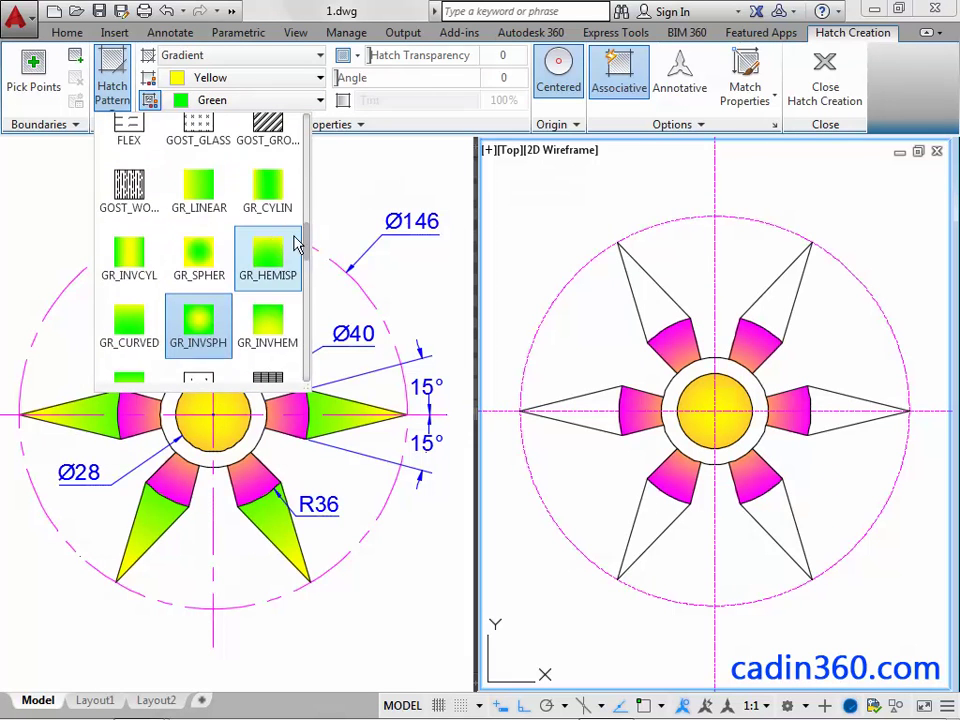
left_click(215, 250)
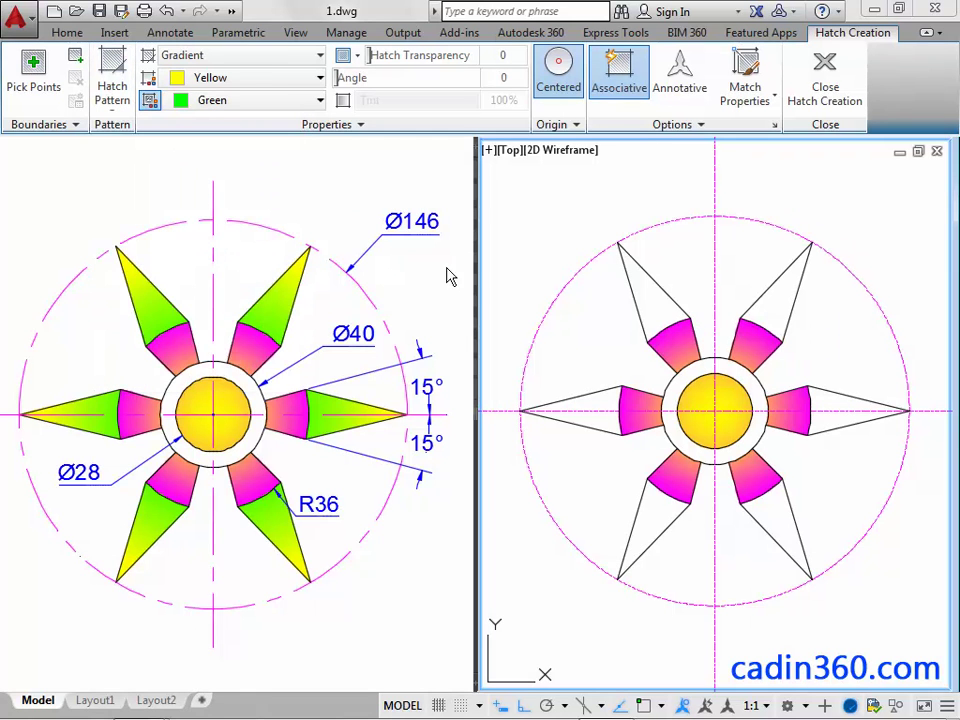
- Fill the outer star points around the star with the yellow-to-green gradient
left_click(652, 306)
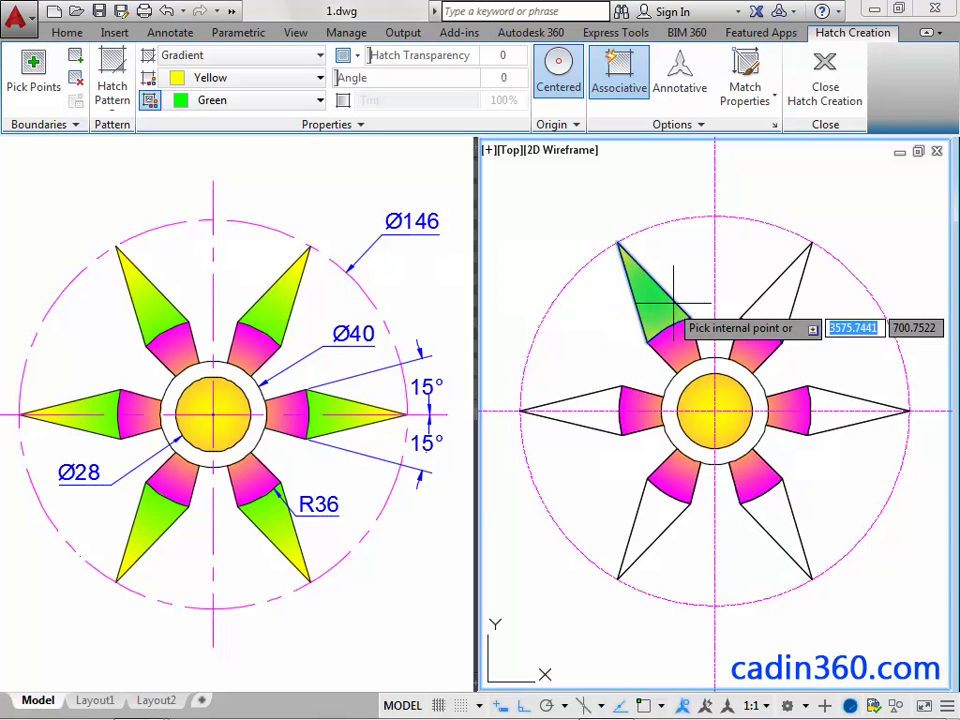
left_click(790, 313)
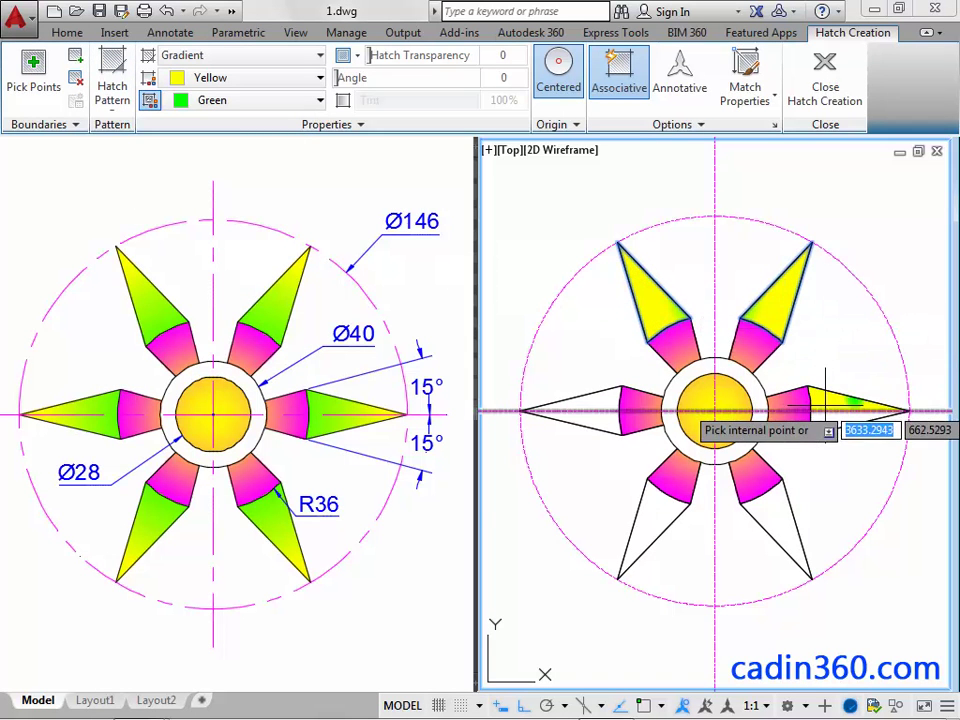
left_click(855, 408)
left_click(780, 500)
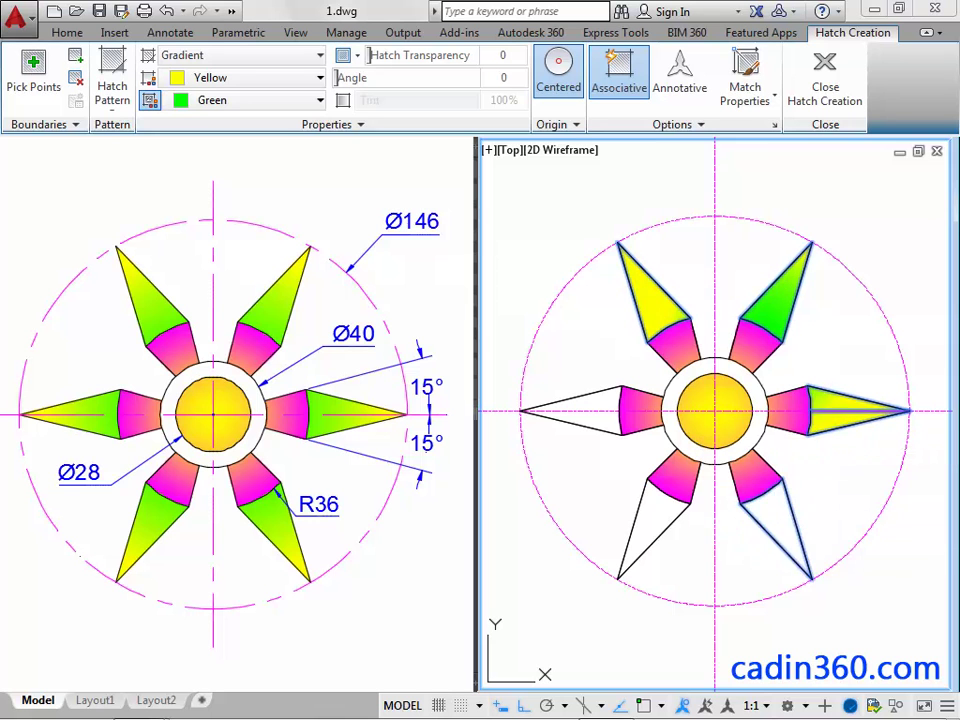
left_click(630, 520)
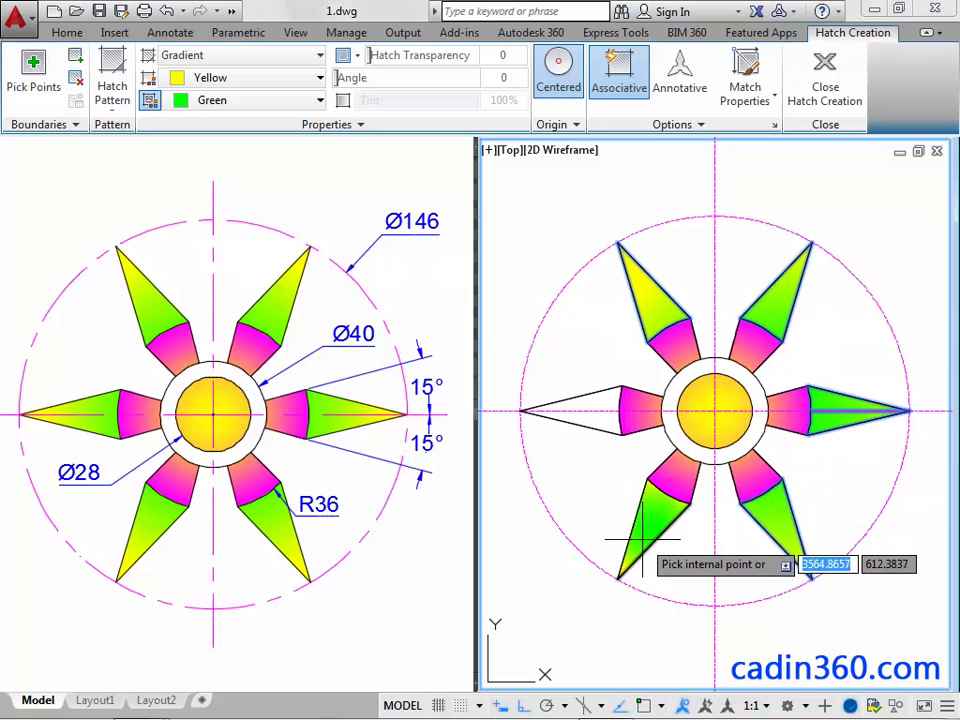
left_click(603, 414)
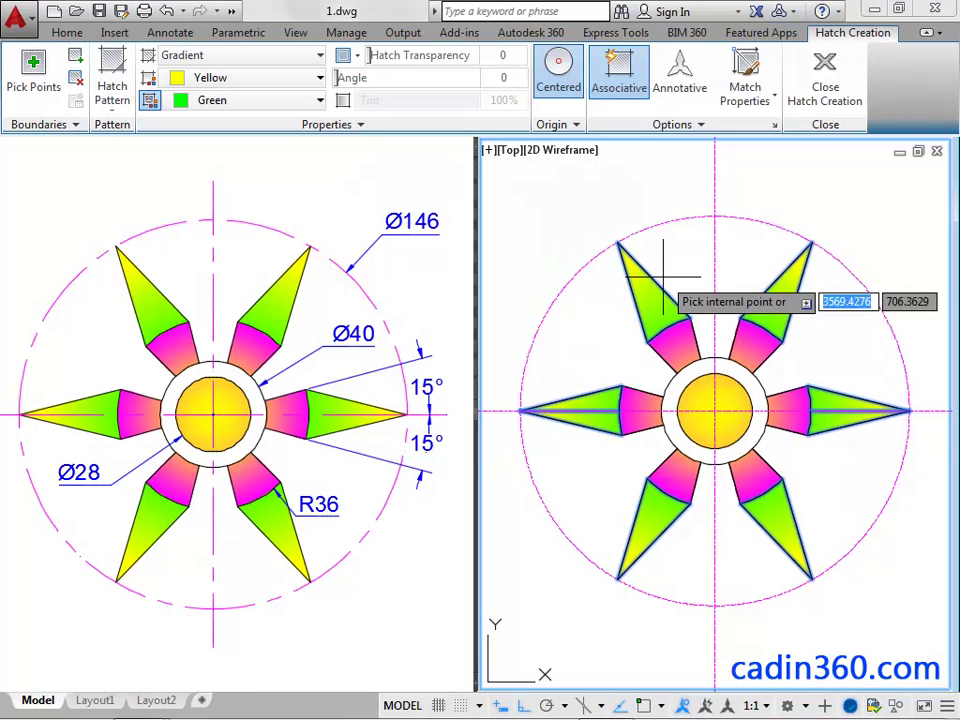
left_click(845, 95)
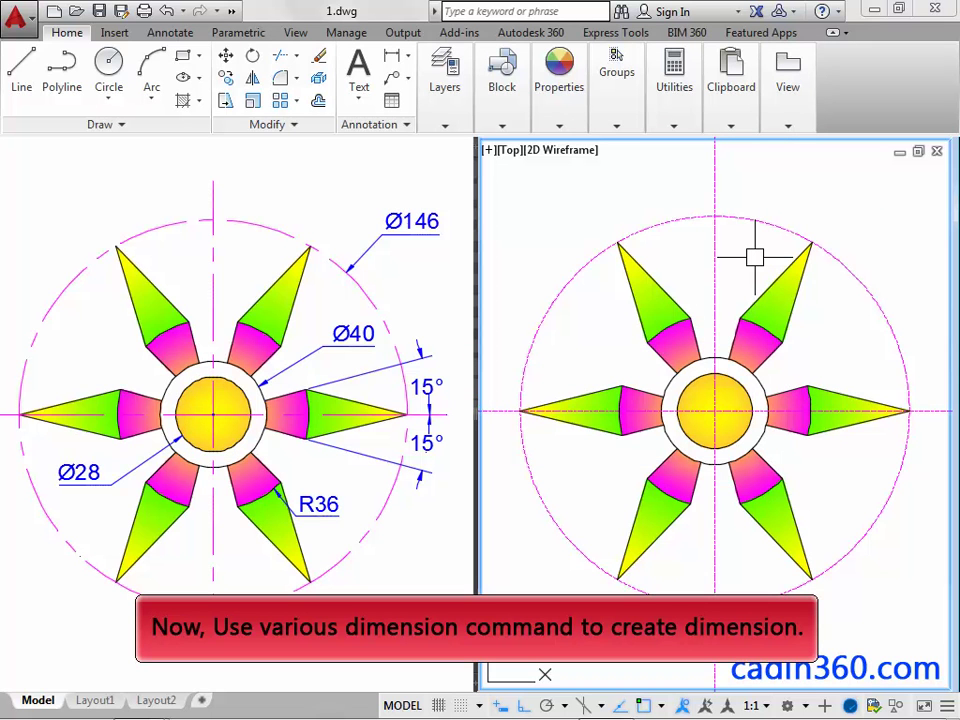
- Dimension the outer dashed circle as Ø146 above the star
type("DDI")
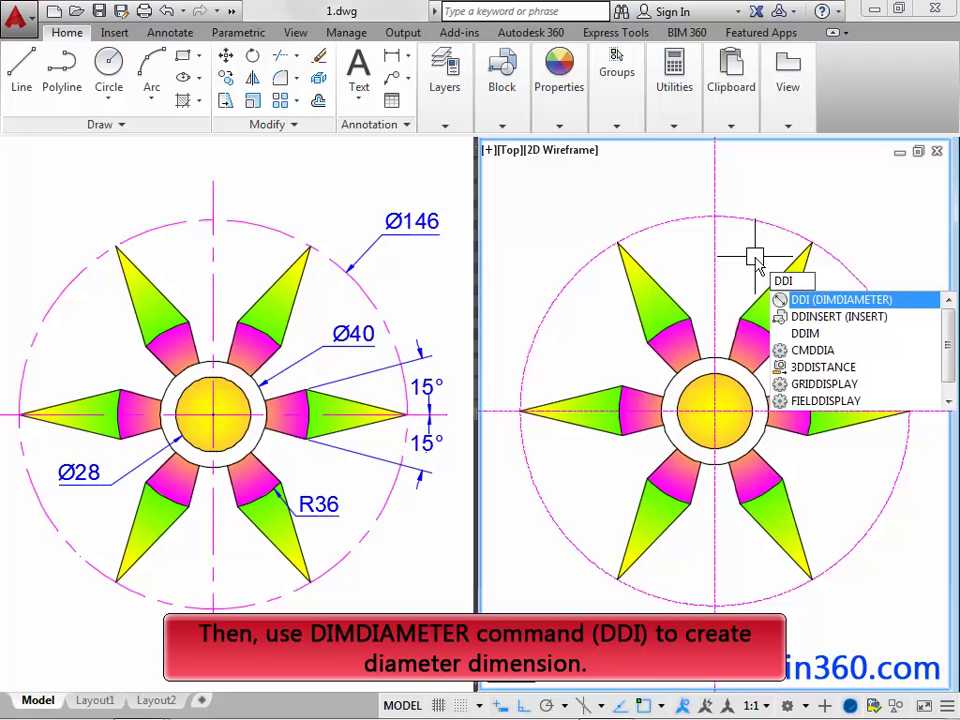
left_click(827, 299)
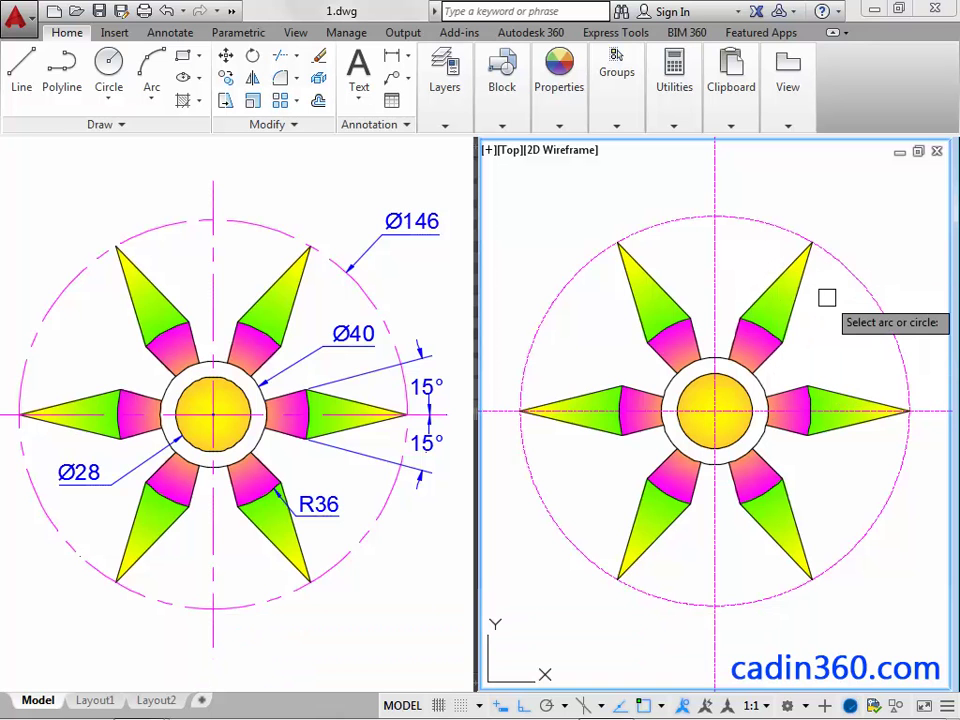
left_click(828, 256)
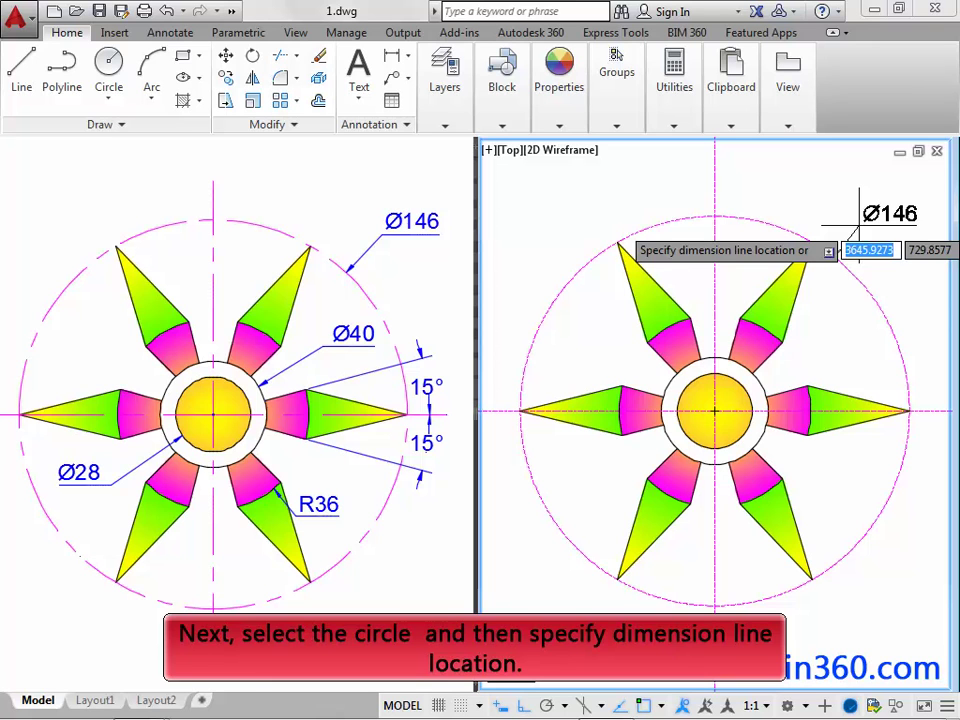
left_click(859, 226)
- Add the Ø40 and Ø28 diameter dimensions to the inner circles
type("DD")
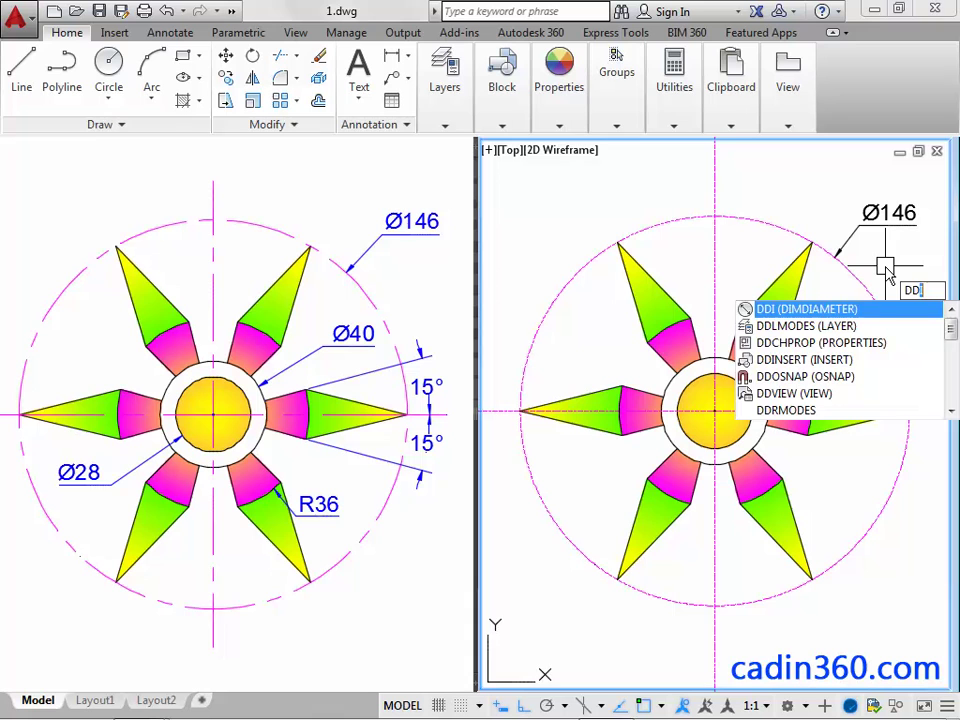
type("I")
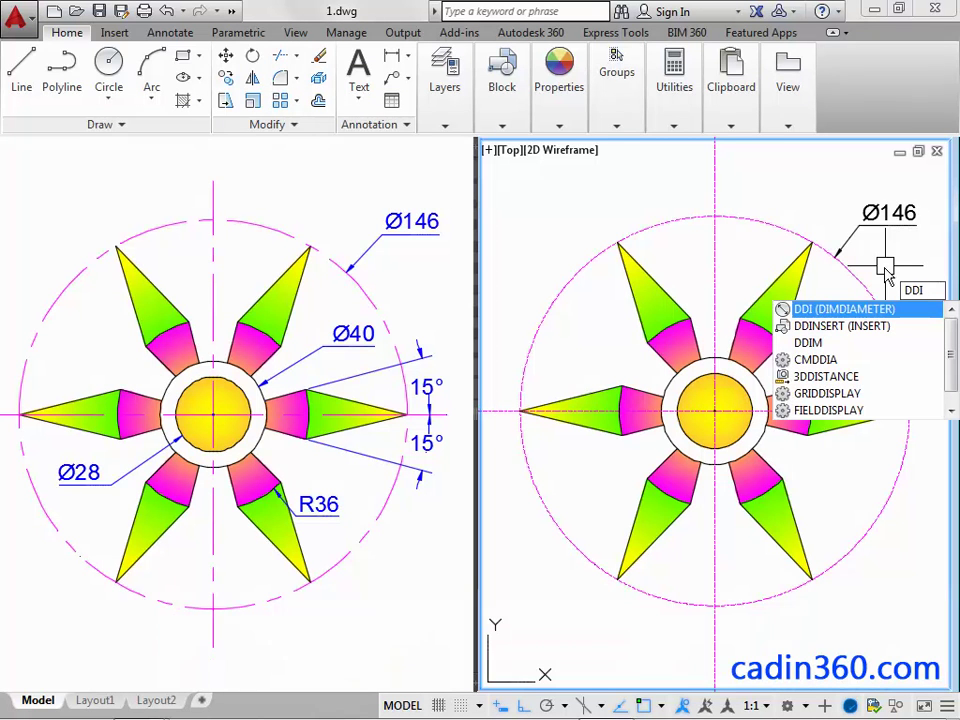
key("Return")
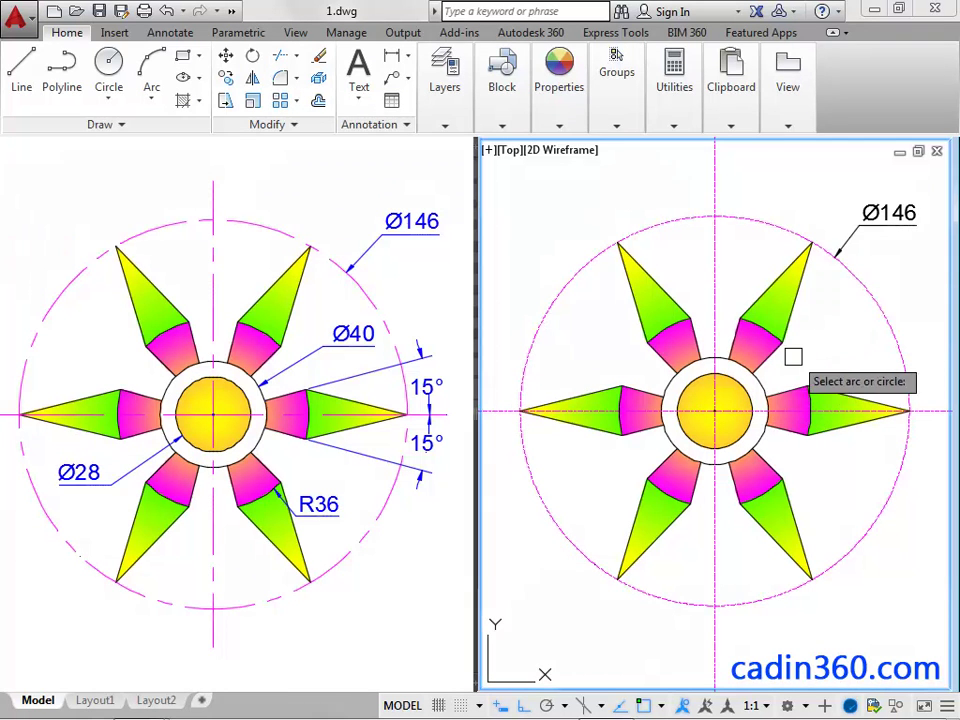
left_click(761, 380)
left_click(815, 362)
right_click(815, 364)
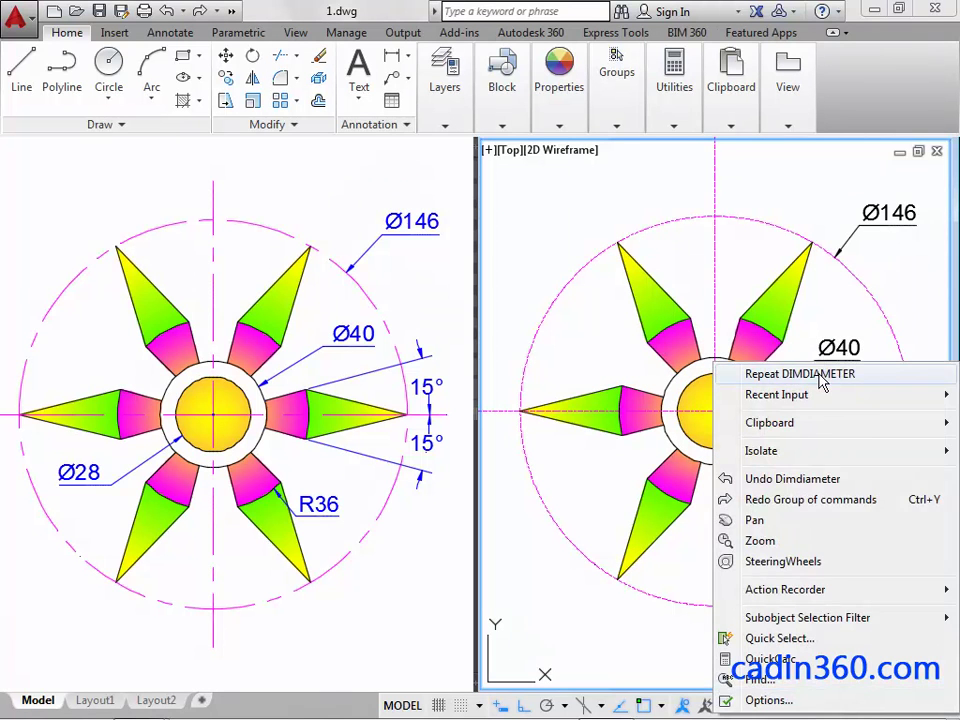
left_click(818, 372)
left_click(689, 436)
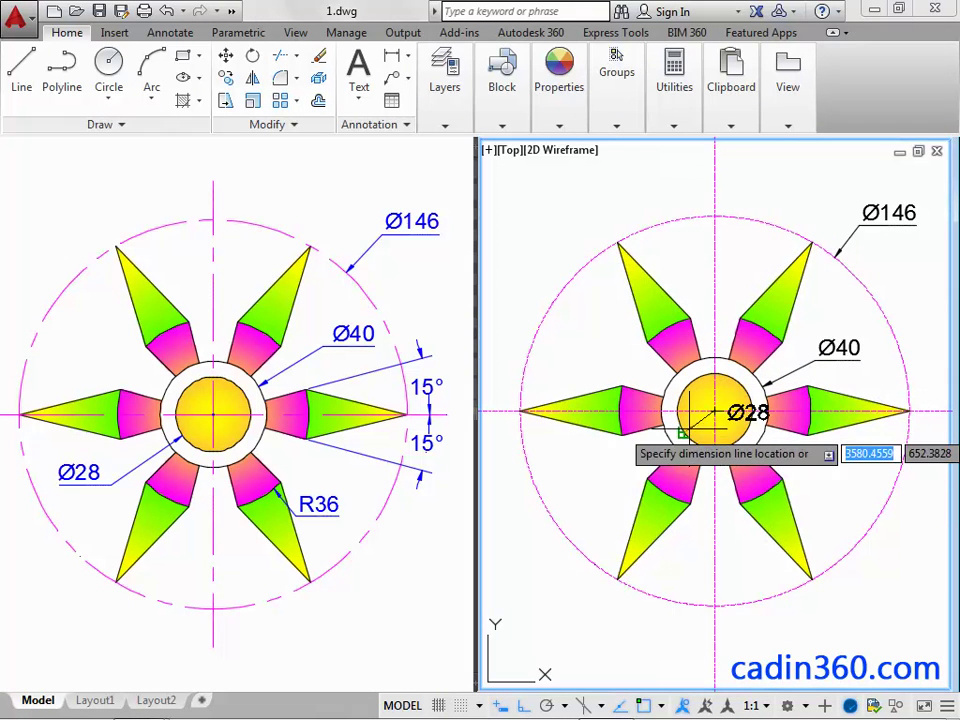
left_click(611, 488)
type("DRA")
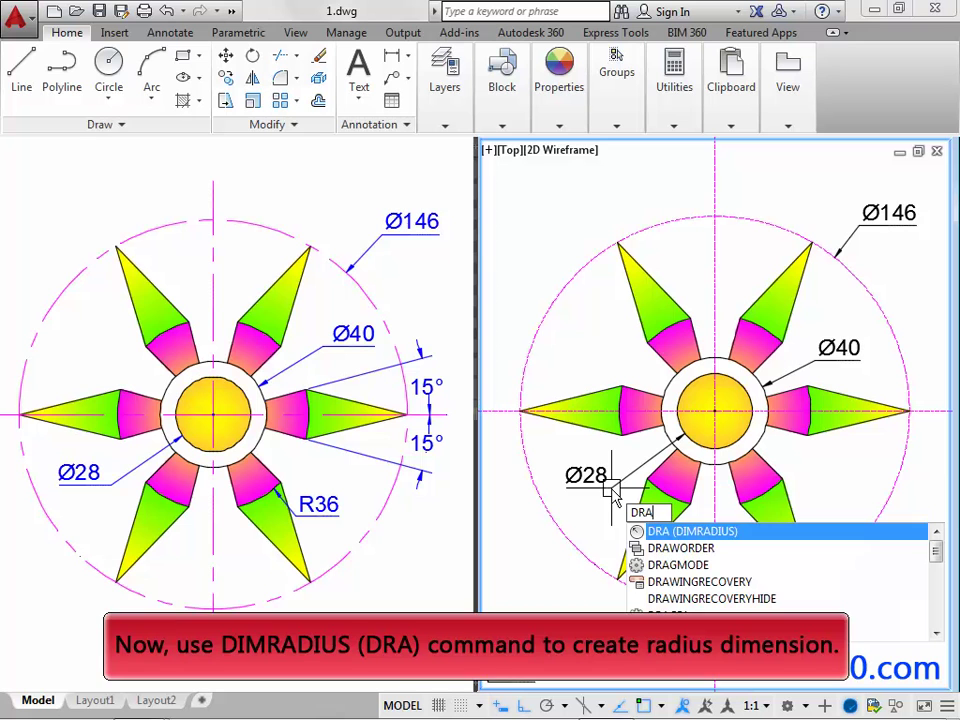
- Dimension the lower-right petal arc as R36, placing the label beside the petal
left_click(698, 535)
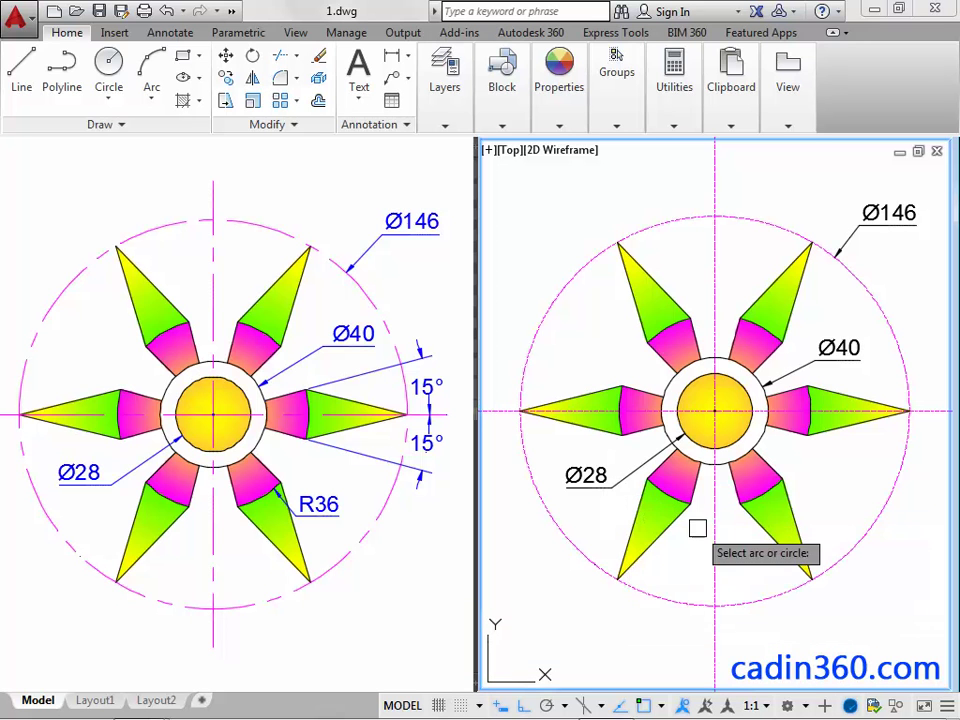
left_click(742, 500)
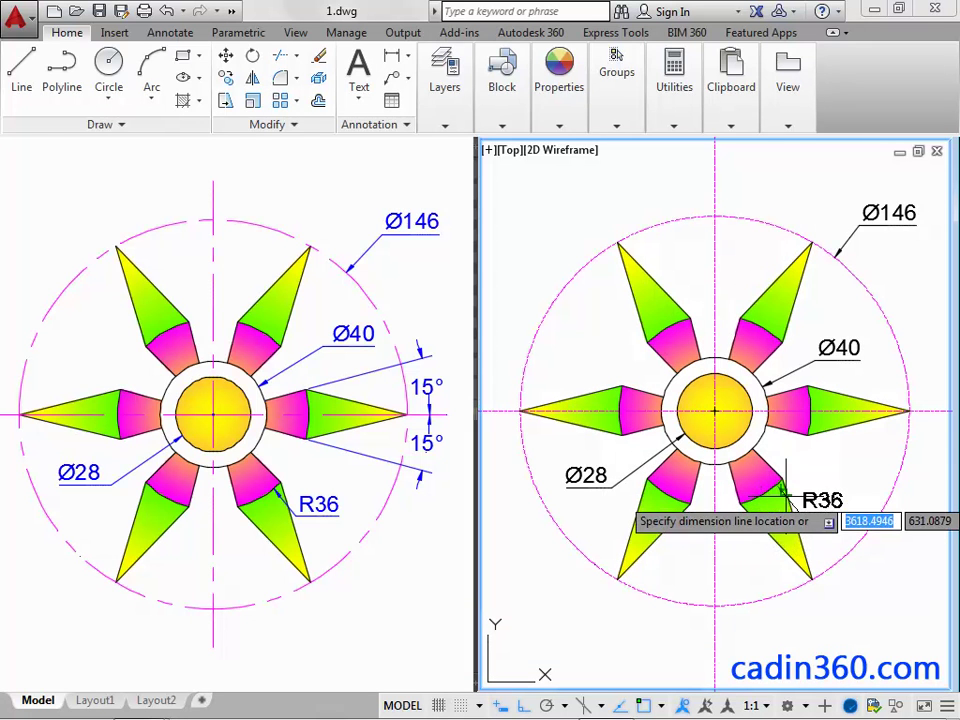
left_click(817, 529)
middle_click_drag(878, 593, 853, 596)
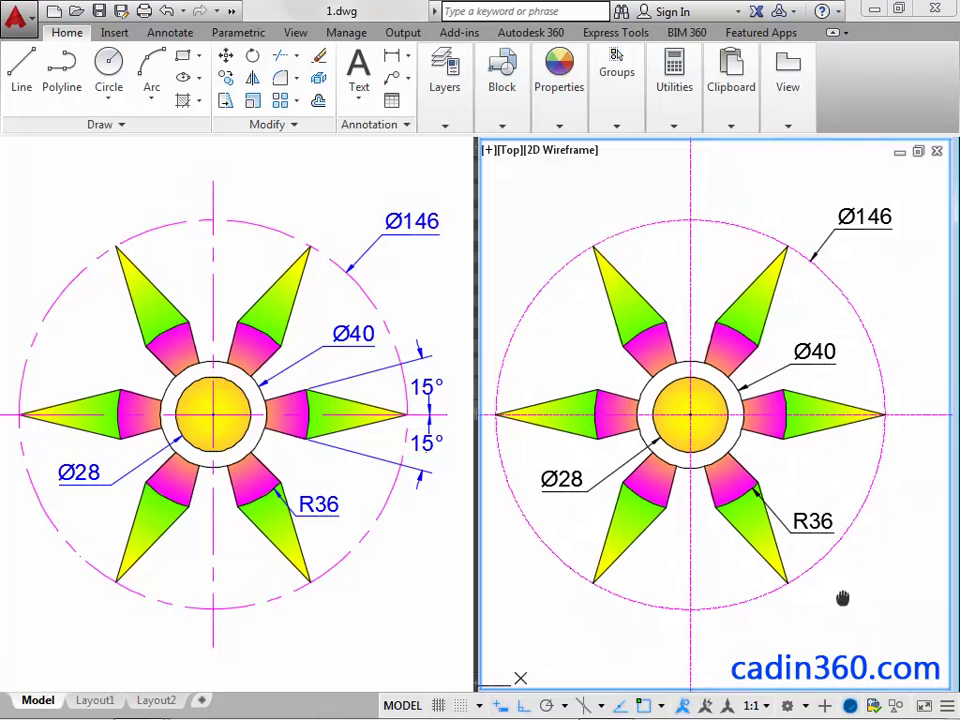
type("DIMANG")
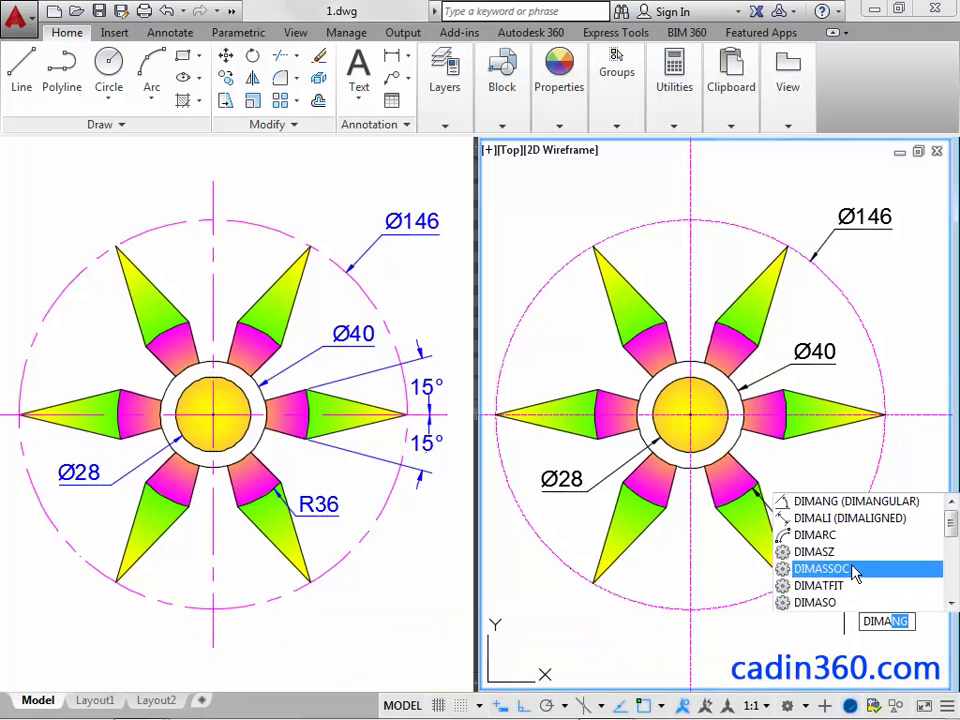
- Add the upper 15° angular dimension from the star's centre to the right tip
left_click(866, 503)
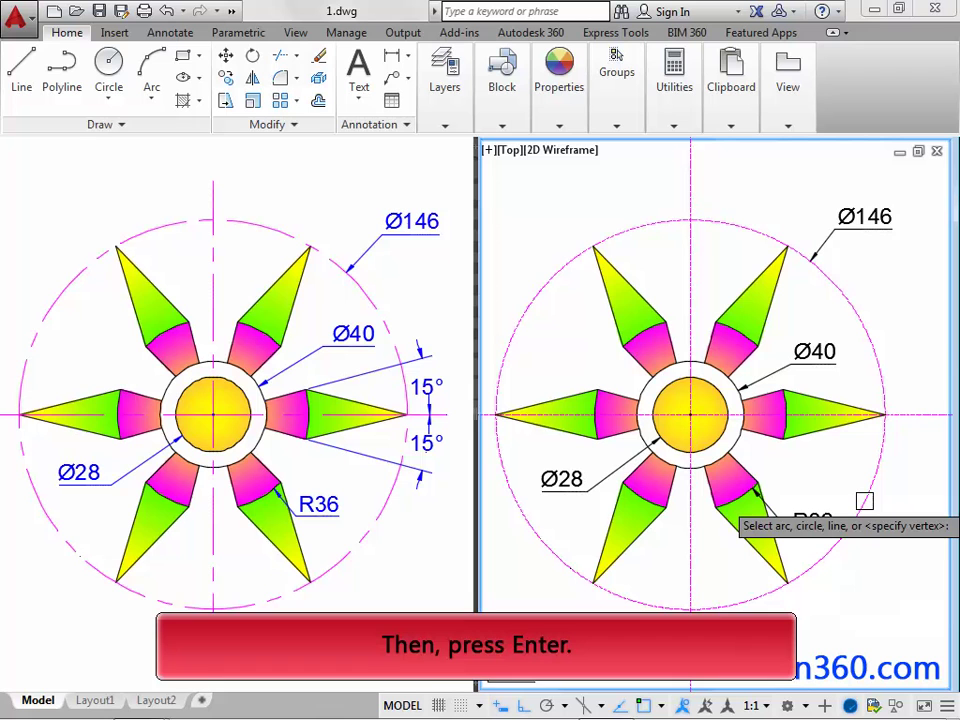
key("Return")
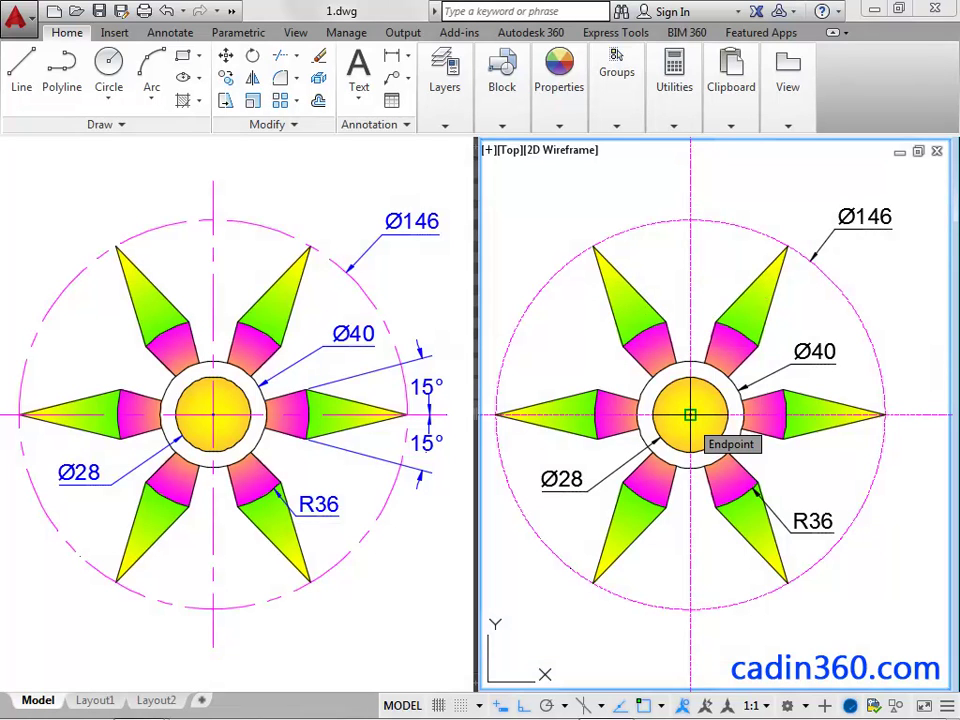
left_click(690, 414)
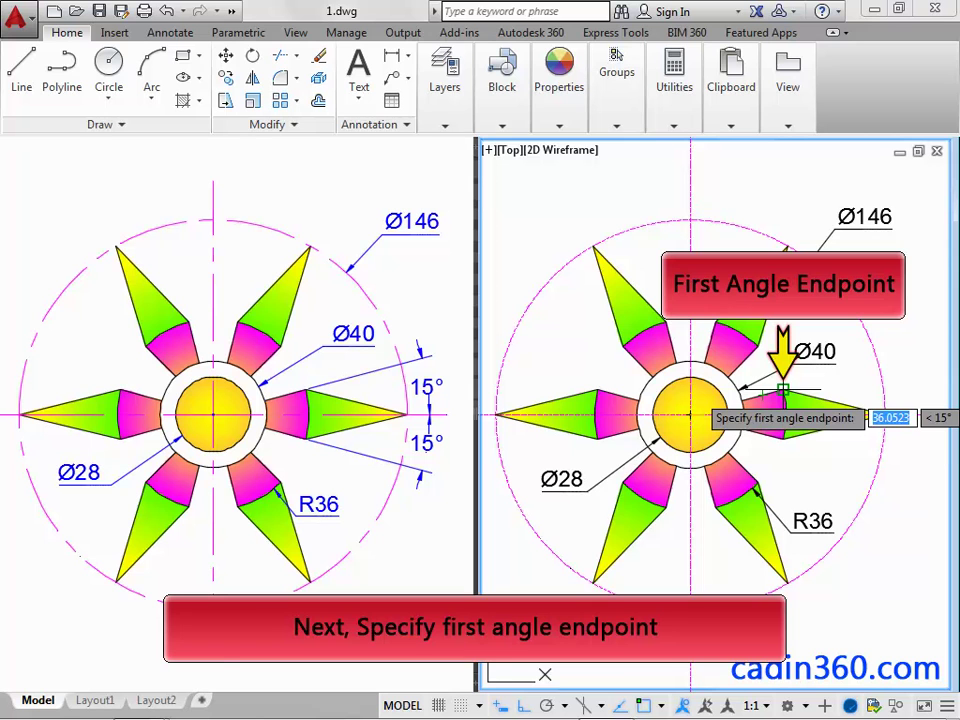
left_click(784, 391)
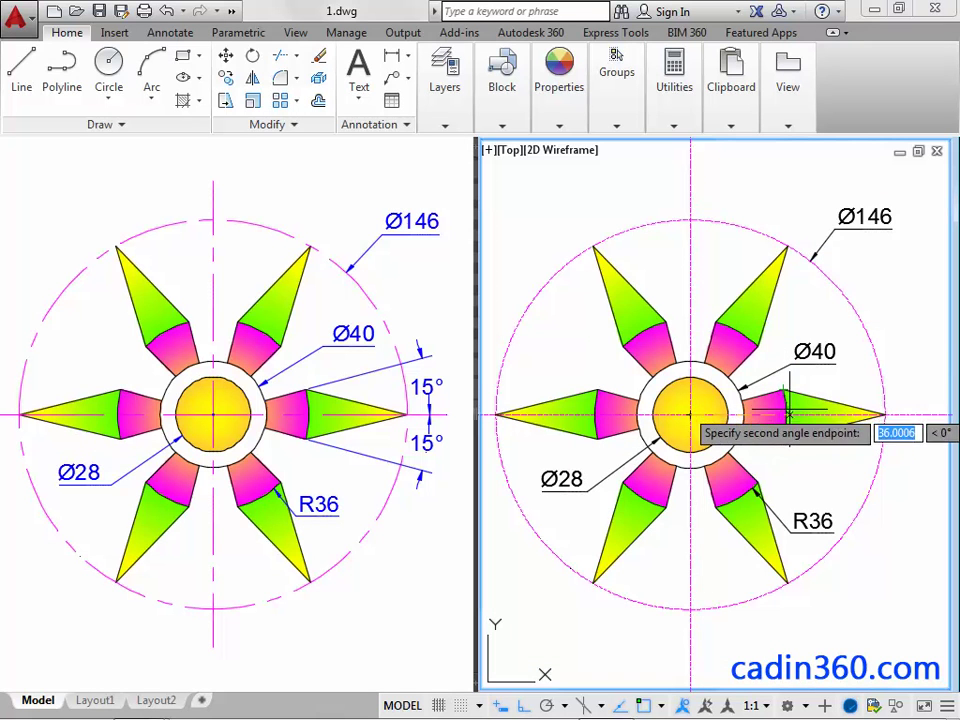
left_click(885, 413)
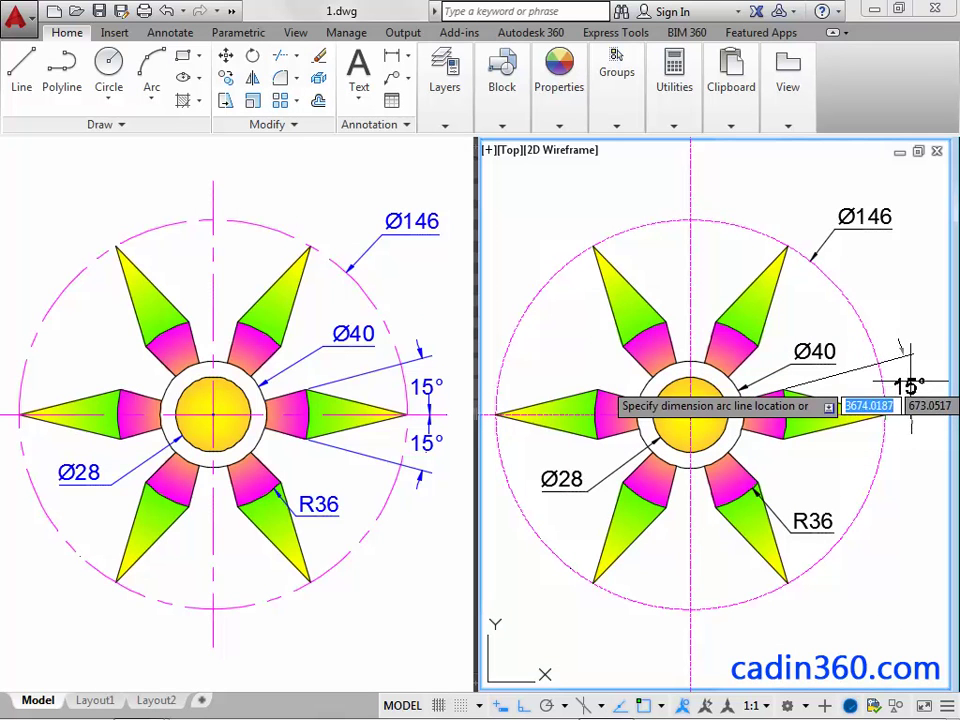
left_click(926, 413)
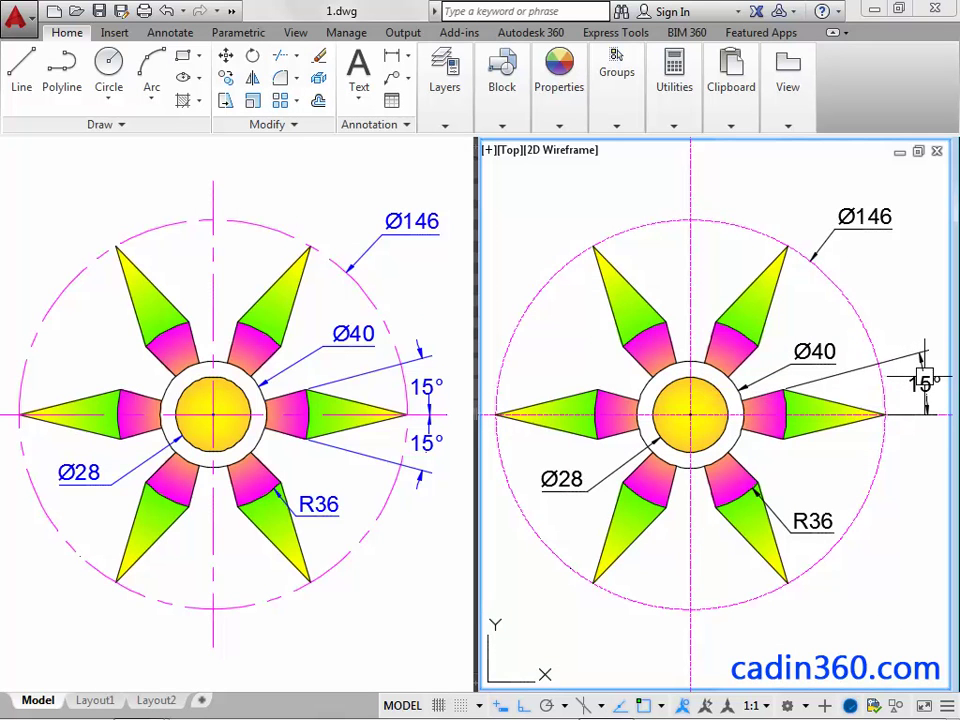
- Add the matching lower 15° angular dimension below the upper one
right_click(928, 481)
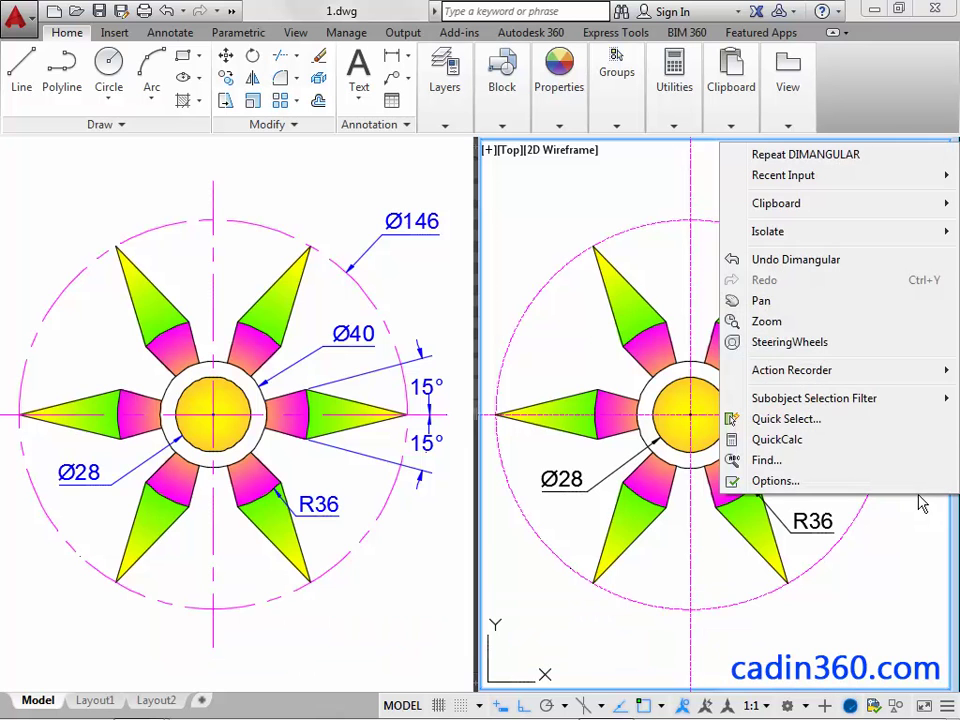
left_click(806, 154)
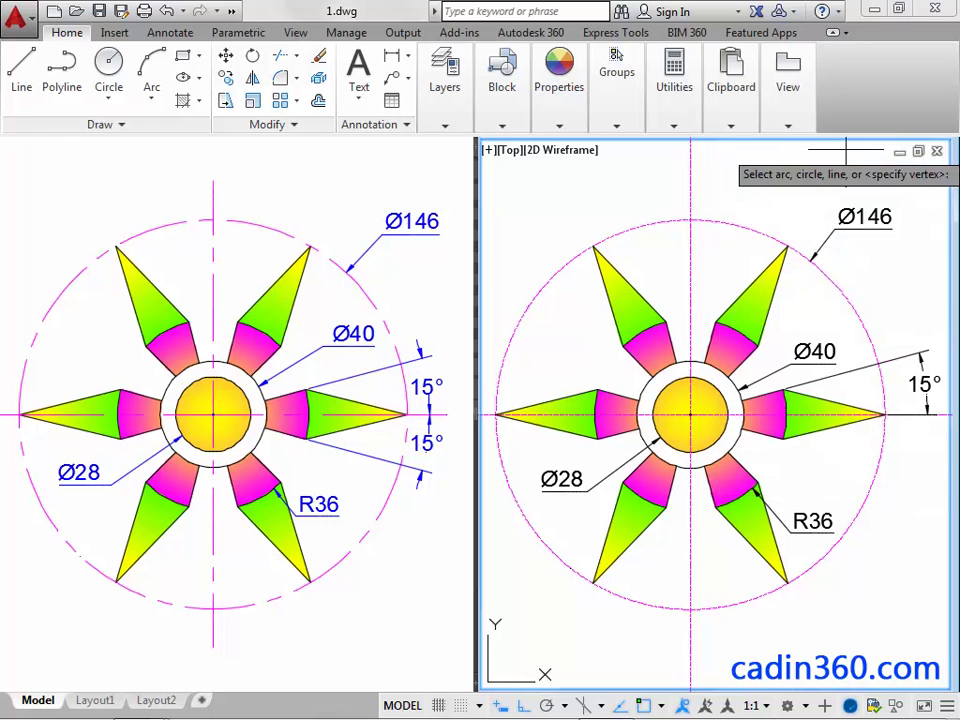
key("Return")
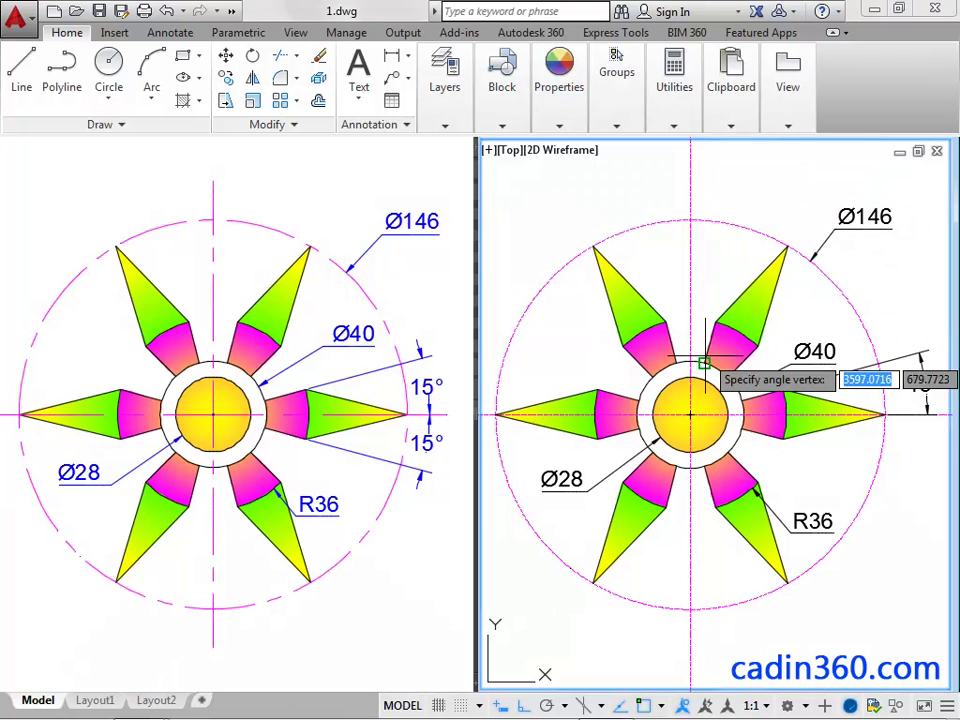
left_click(690, 414)
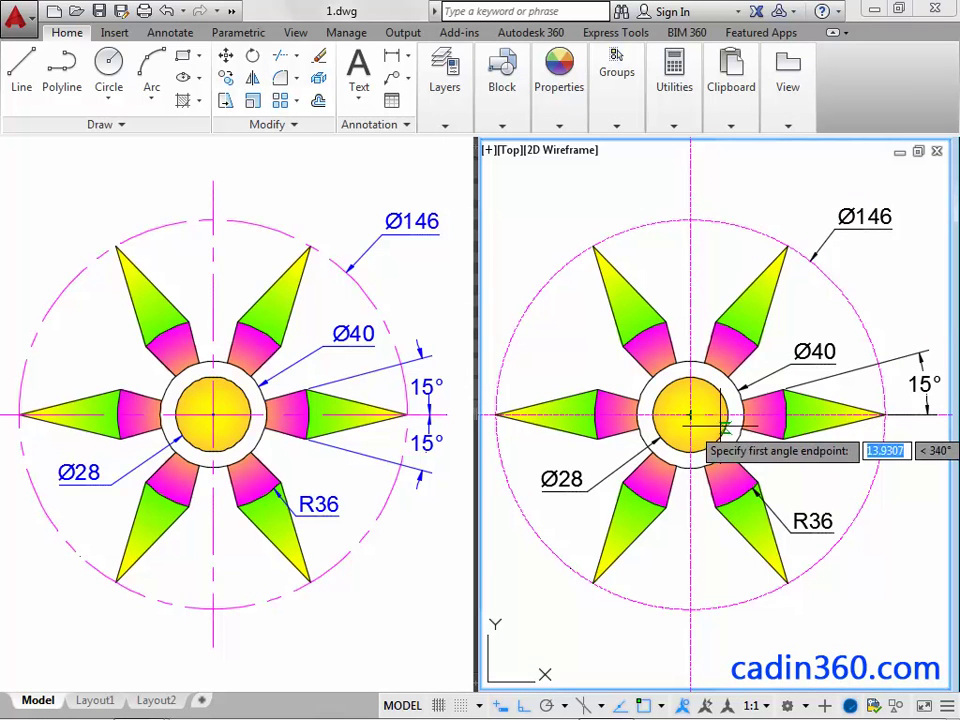
left_click(778, 412)
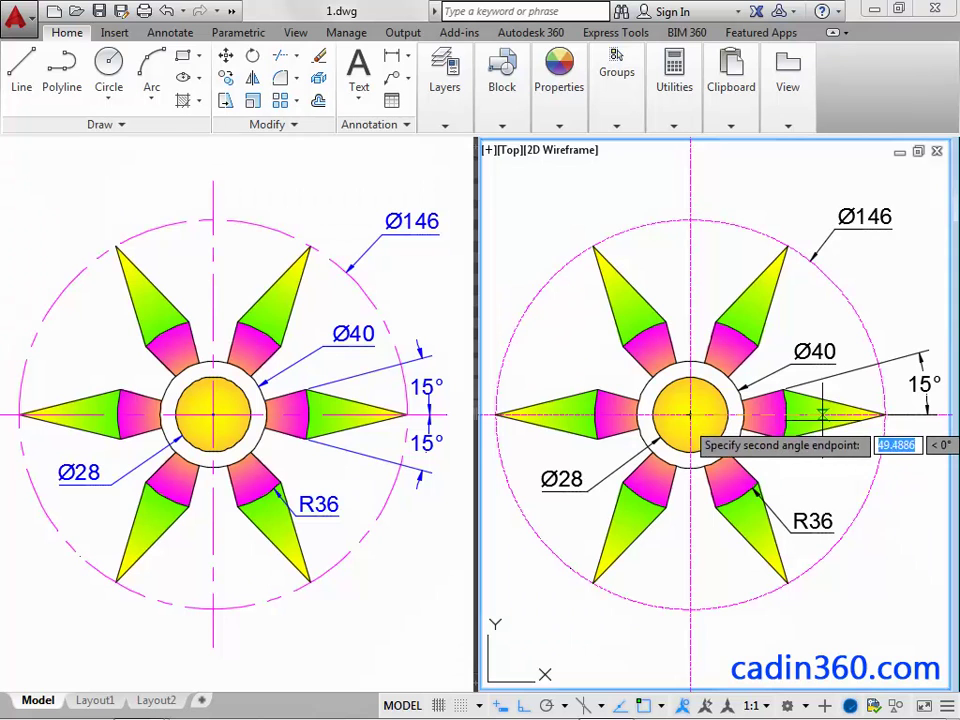
left_click(885, 414)
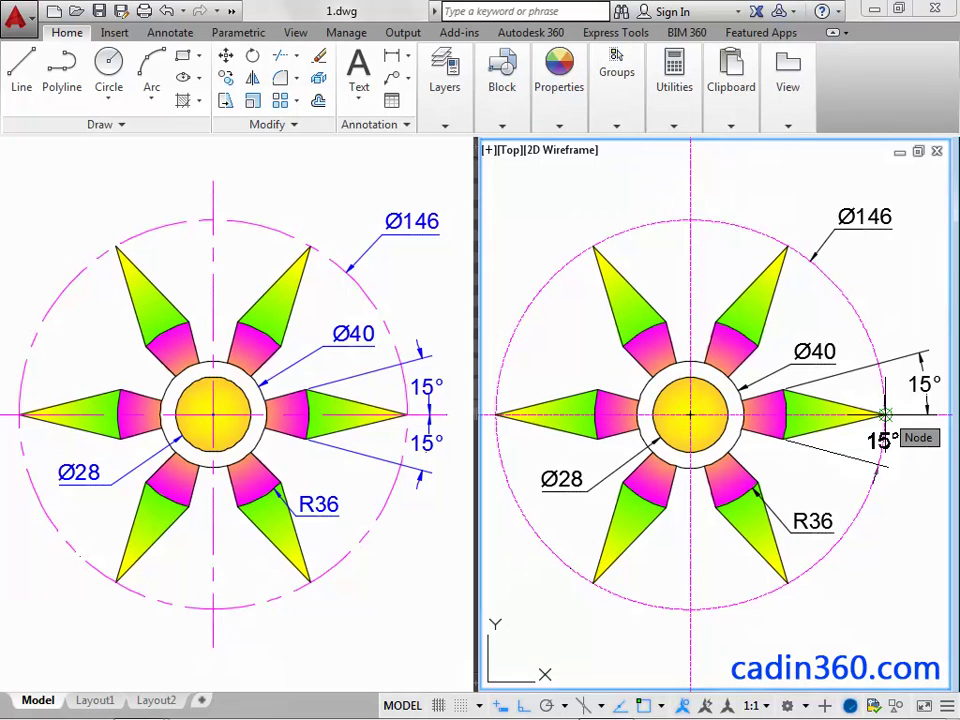
left_click(928, 414)
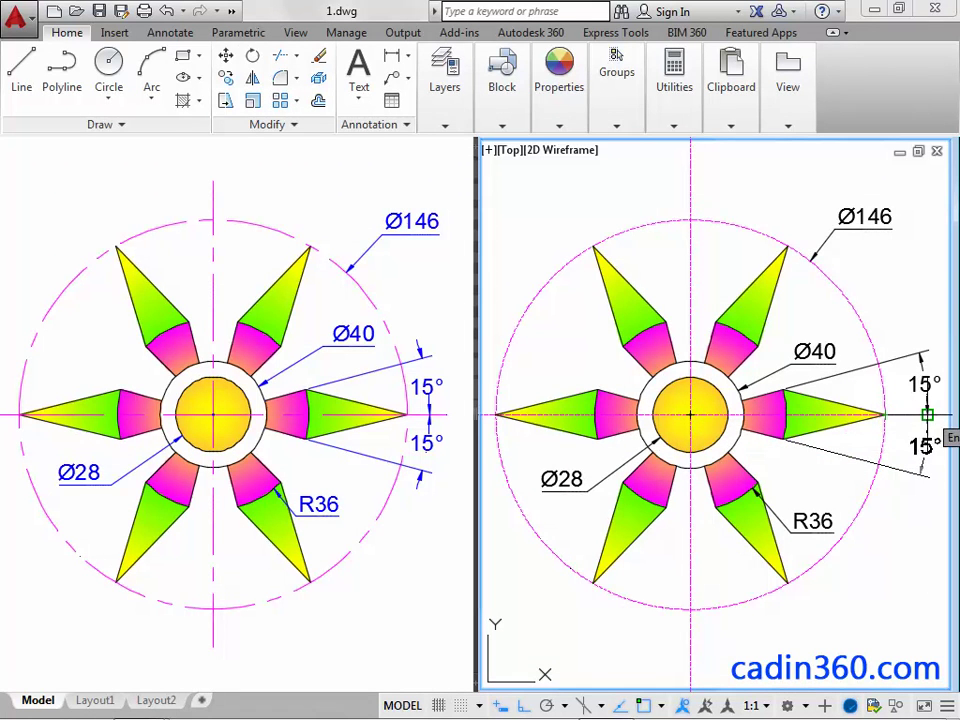